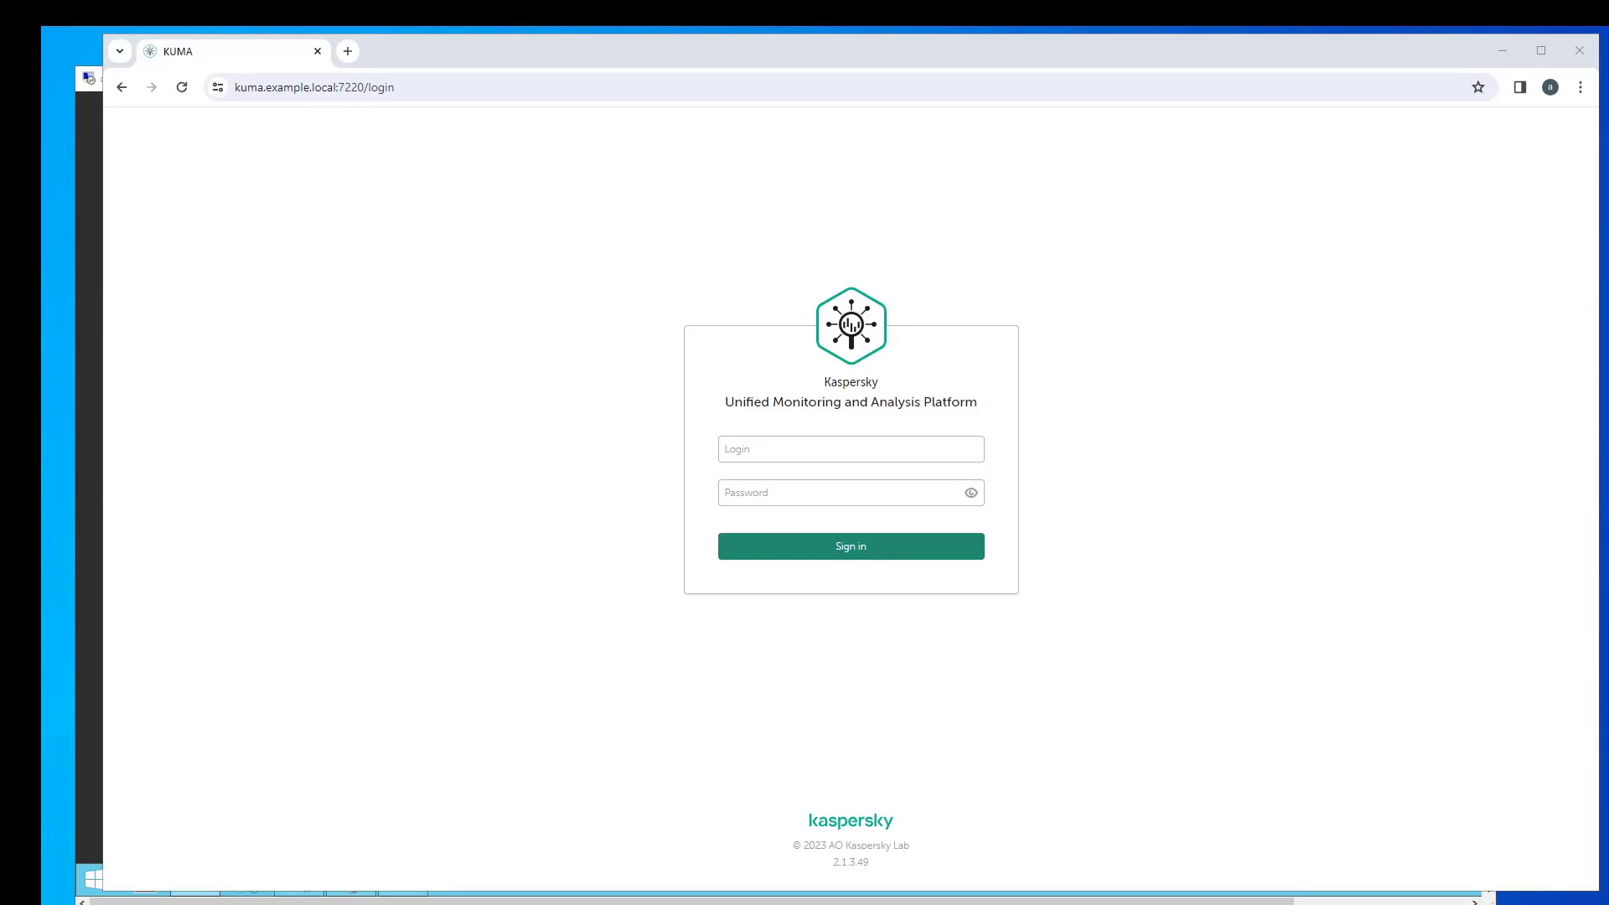
- Sign in to KUMA with the admin username and its password
{"action": "left_click", "coordinate": [790, 454]}
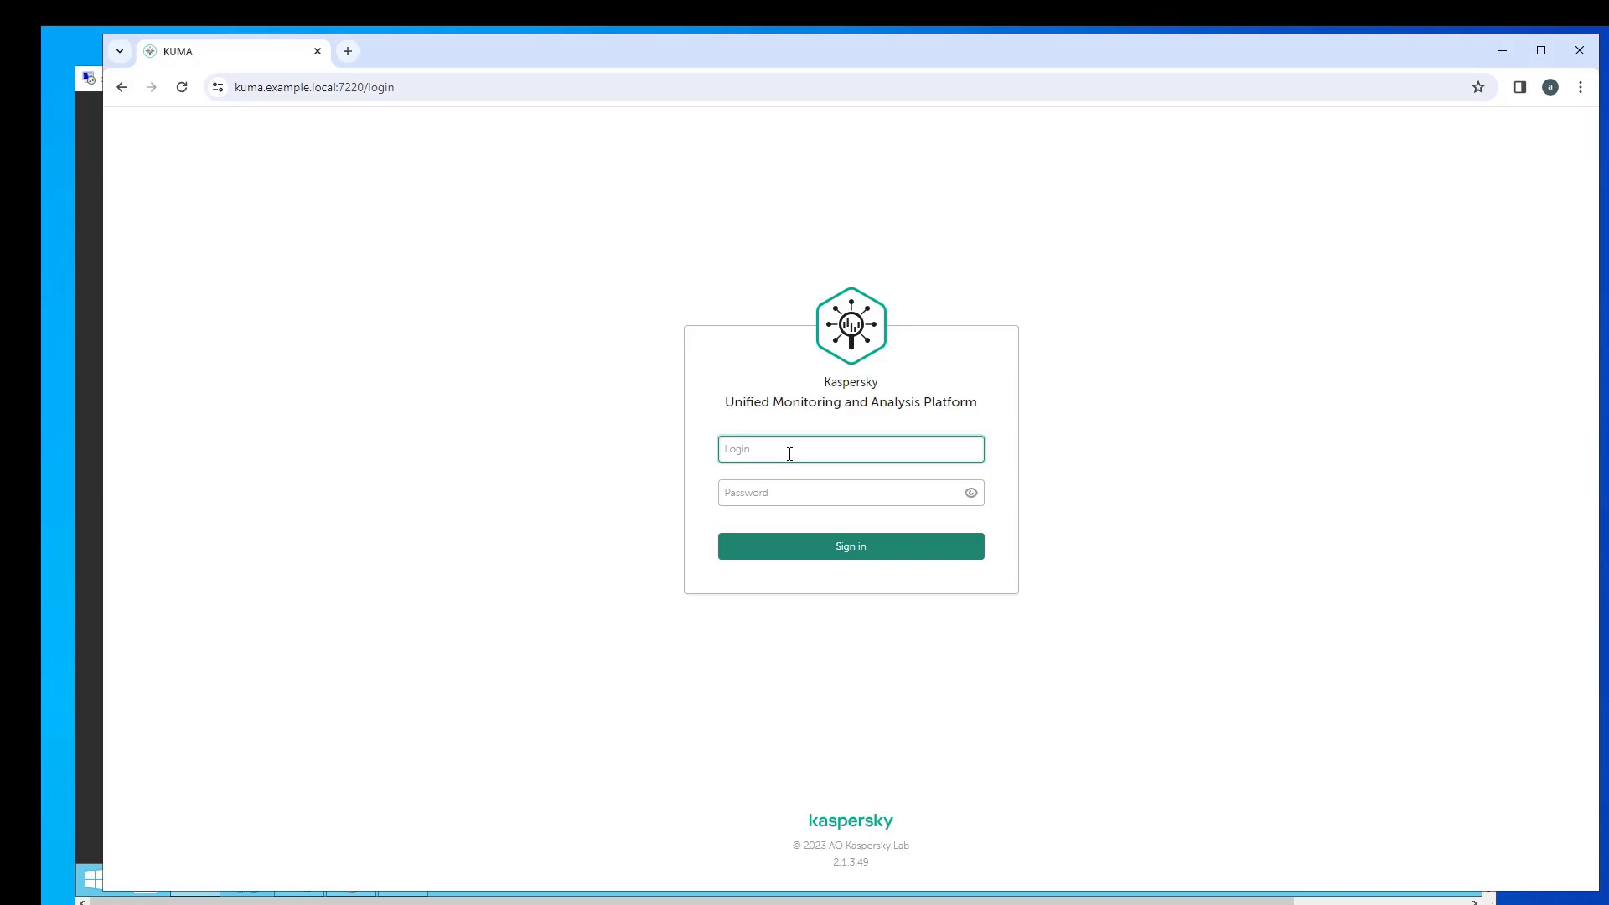
{"action": "type", "text": "admin"}
{"action": "key", "text": "Tab"}
{"action": "type", "text": "mustB3Ch@n"}
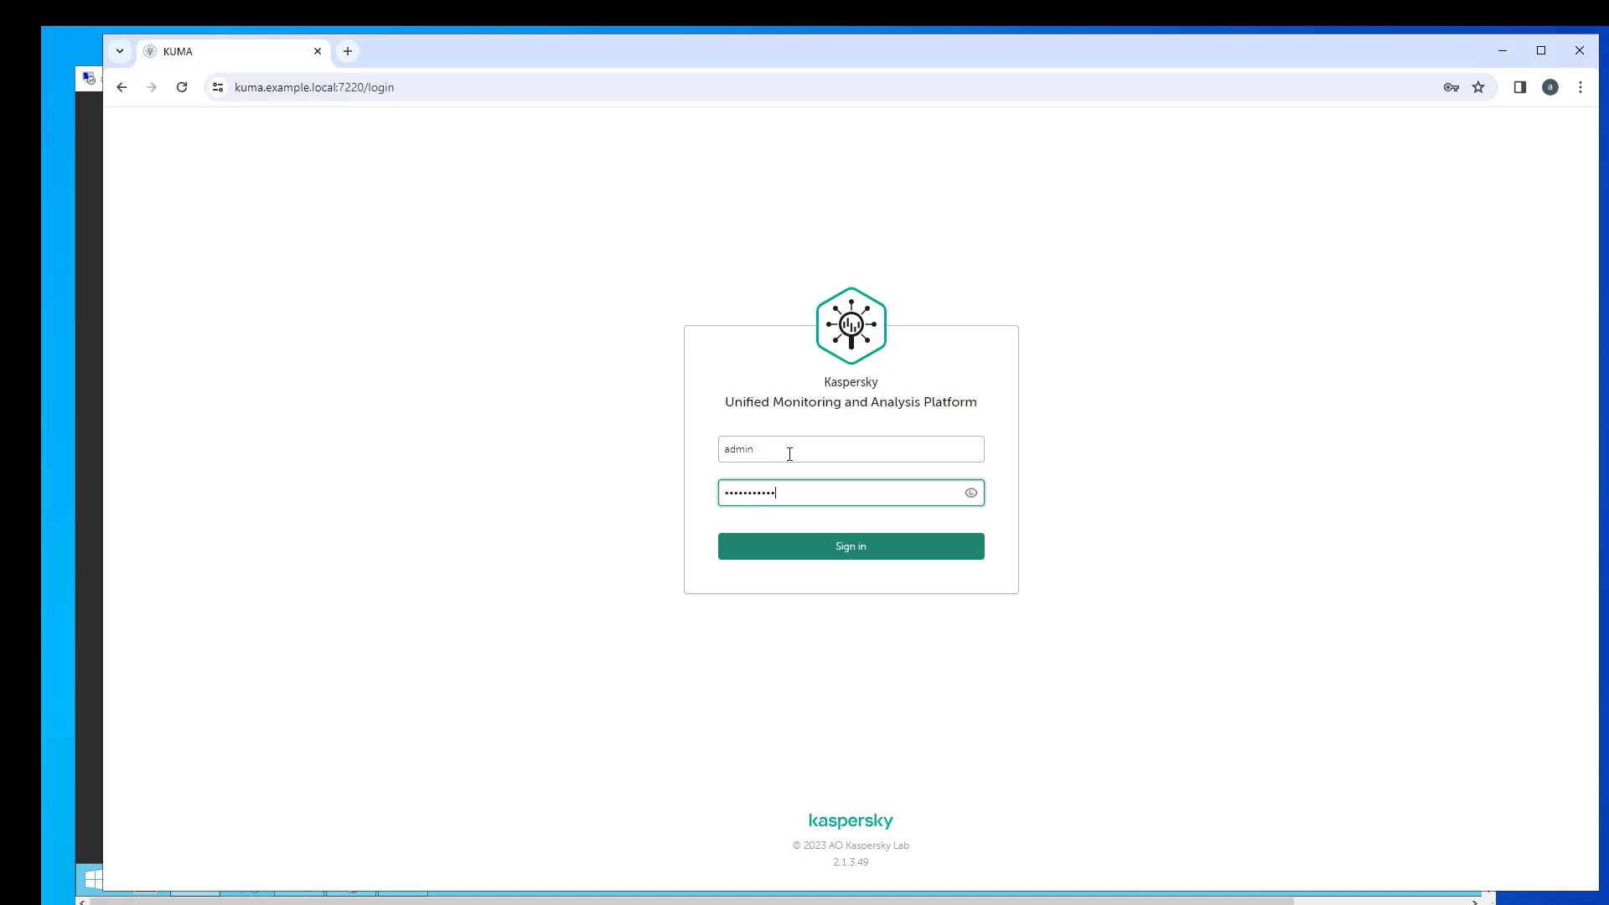
{"action": "key", "text": "Return"}
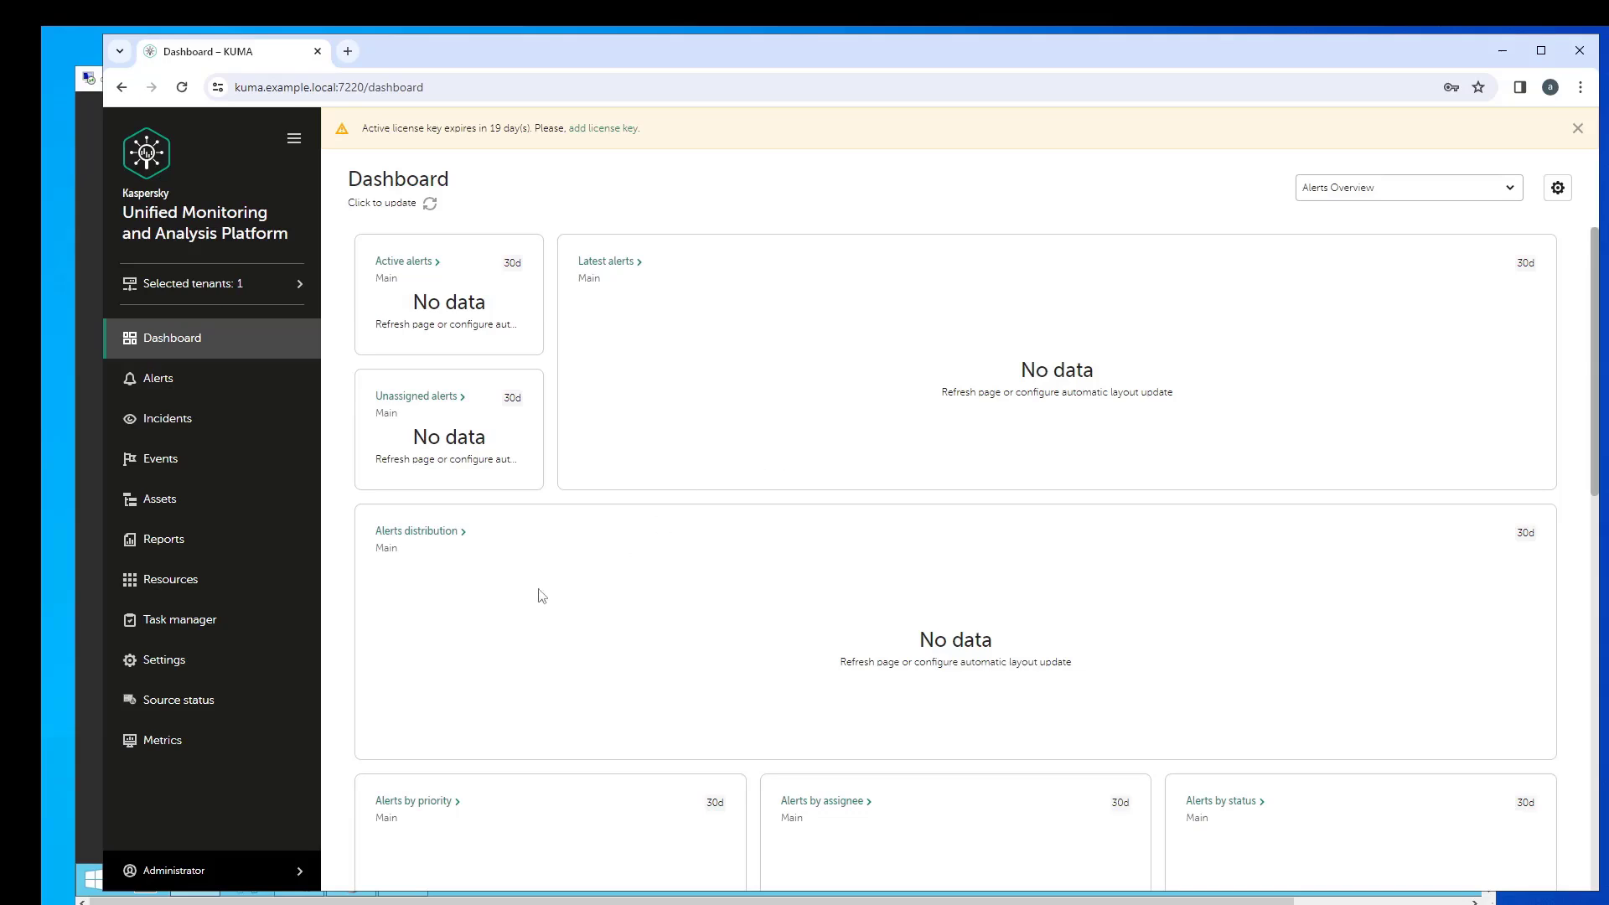
- Open Settings > Domain authorization, keep AD/ADFS as authorization type, and bring up the remote desktop
{"action": "left_click", "coordinate": [173, 665]}
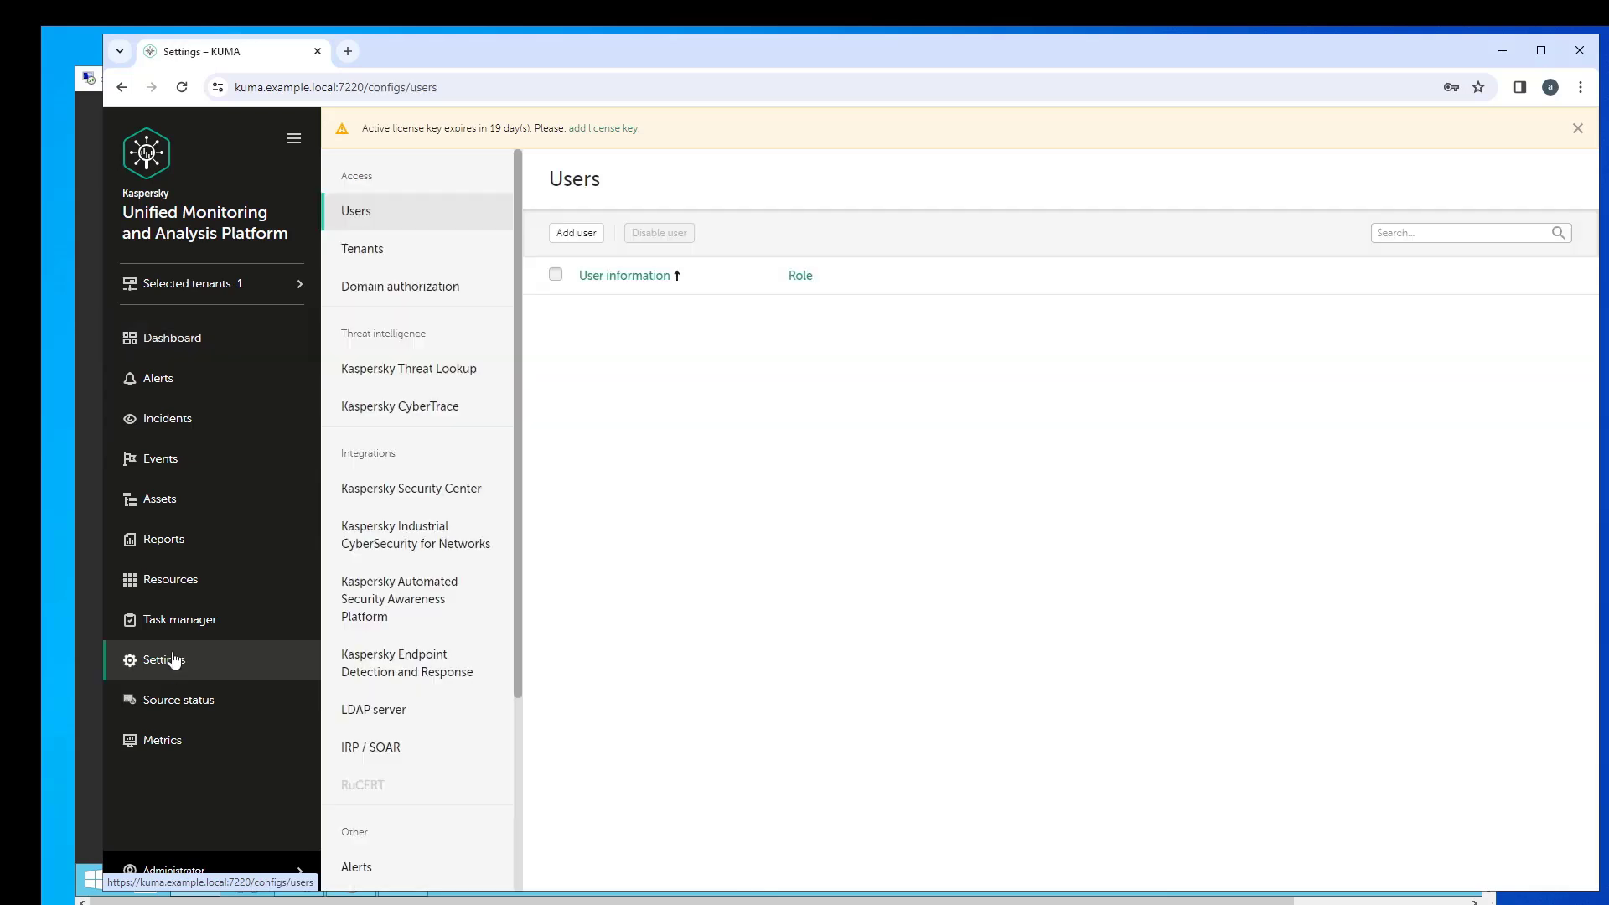
{"action": "left_click", "coordinate": [428, 288]}
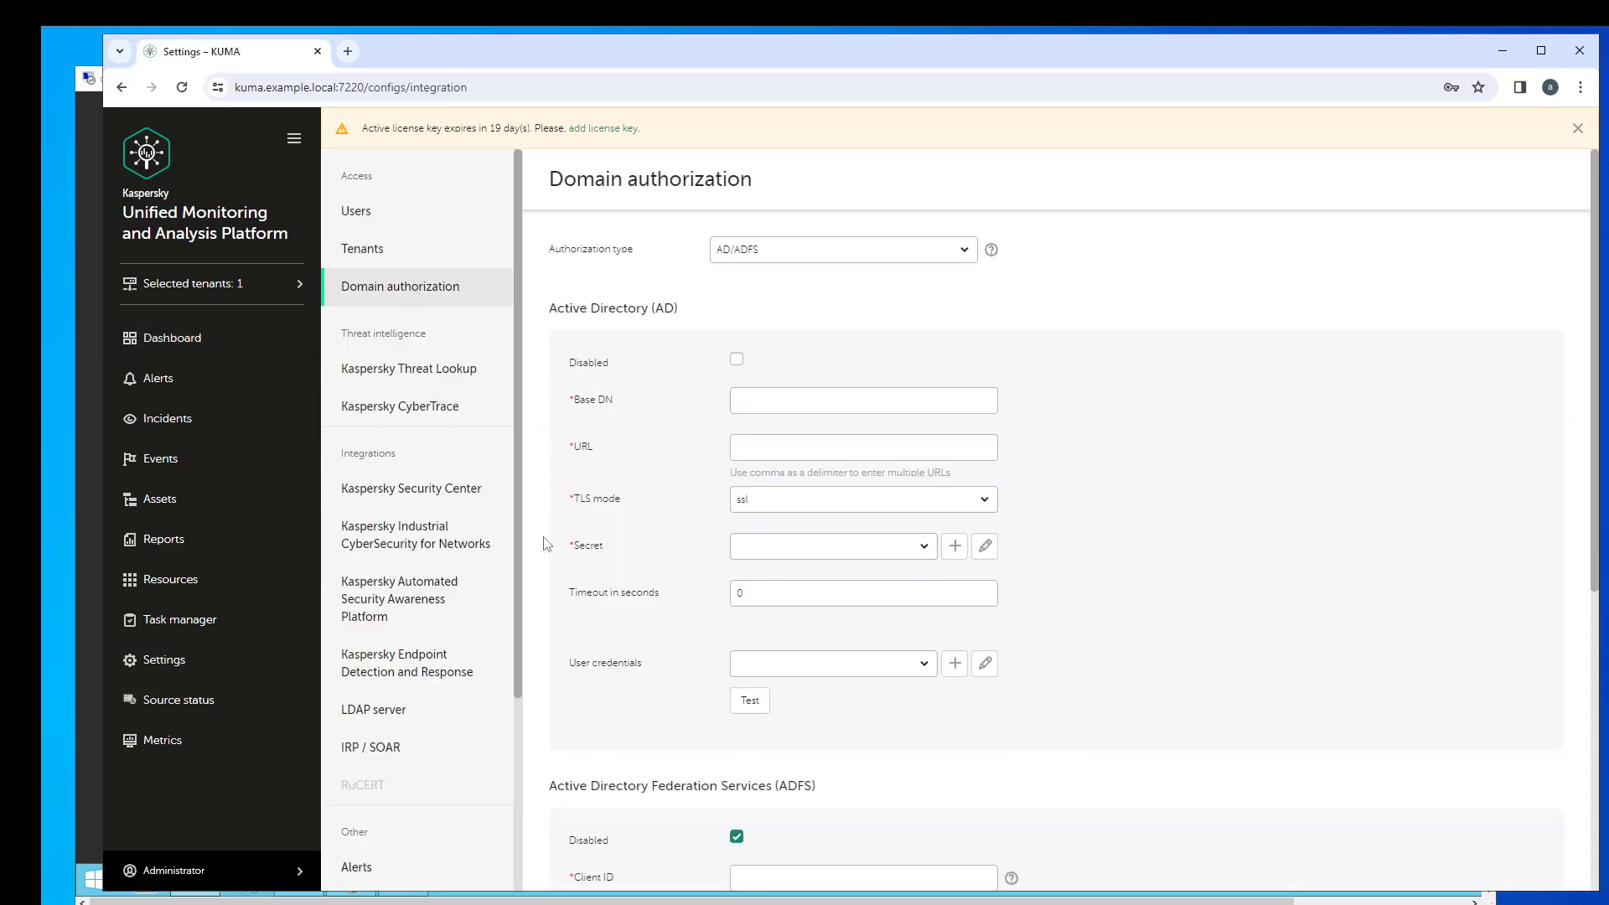
{"action": "left_click", "coordinate": [817, 250]}
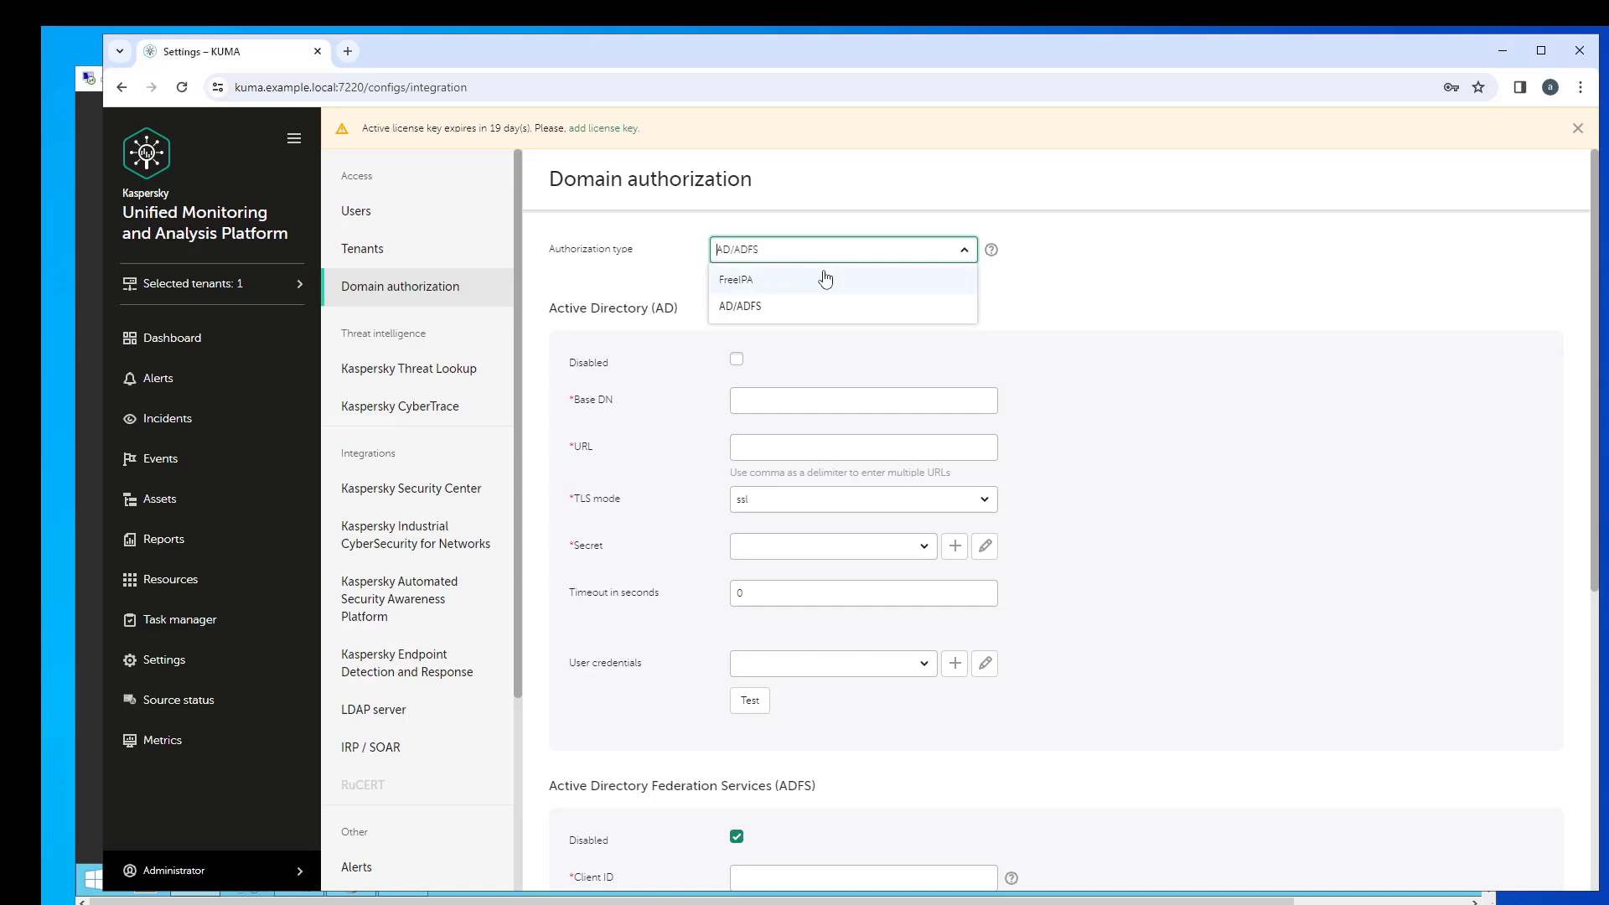
{"action": "left_click", "coordinate": [748, 308]}
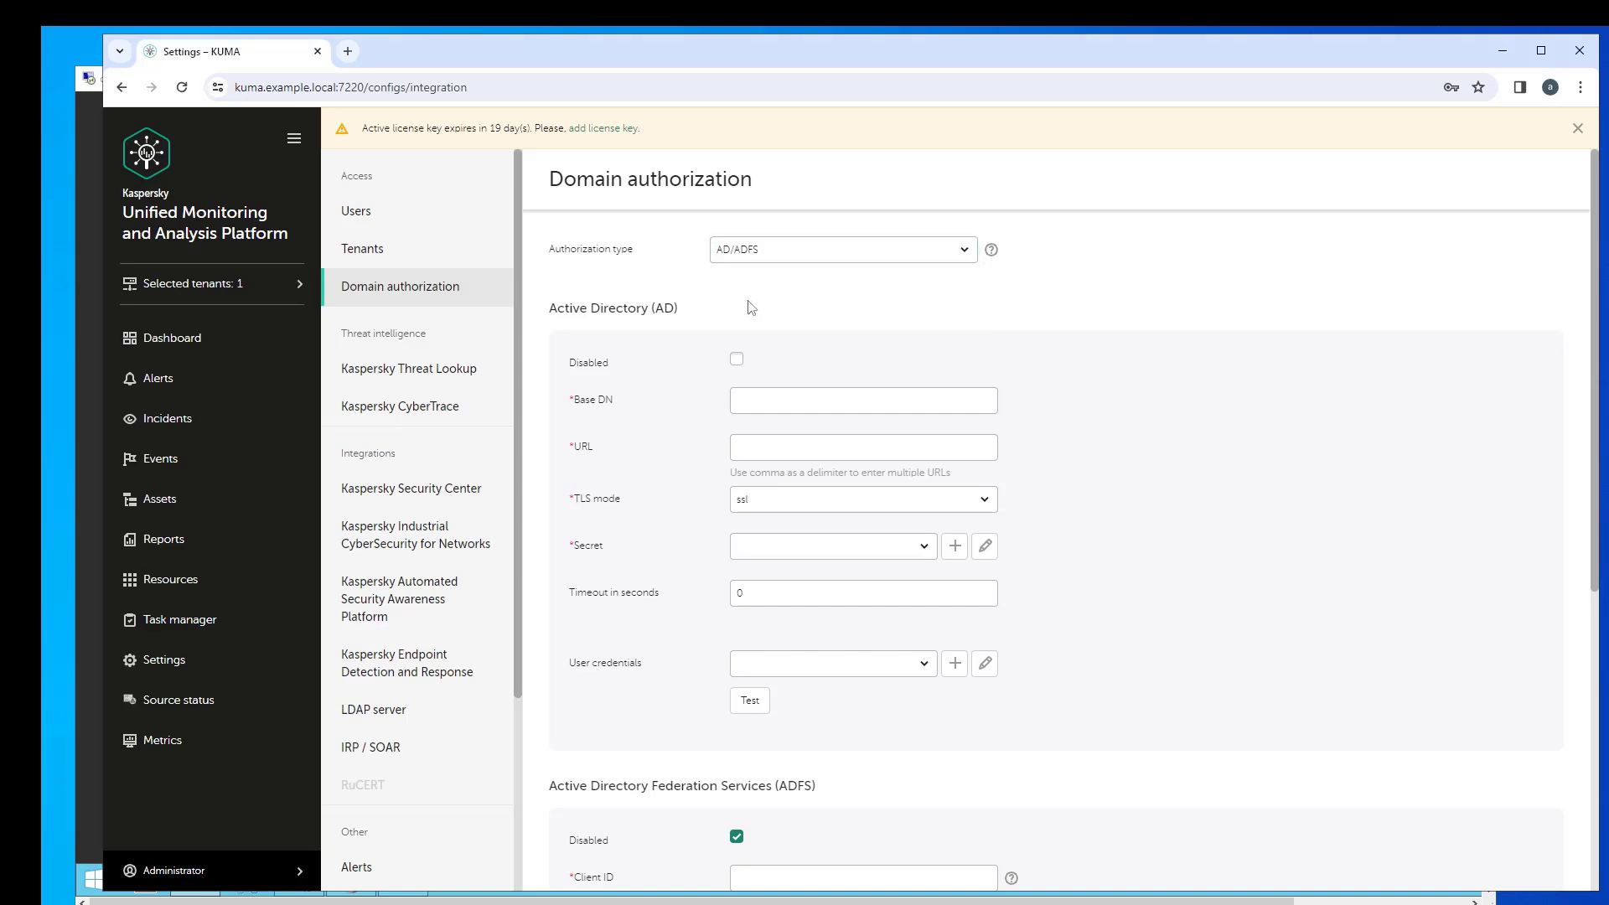
{"action": "left_click", "coordinate": [93, 313]}
- Browse the KUMA_Demo security groups and user accounts in Active Directory Users and Computers
{"action": "left_click", "coordinate": [983, 366]}
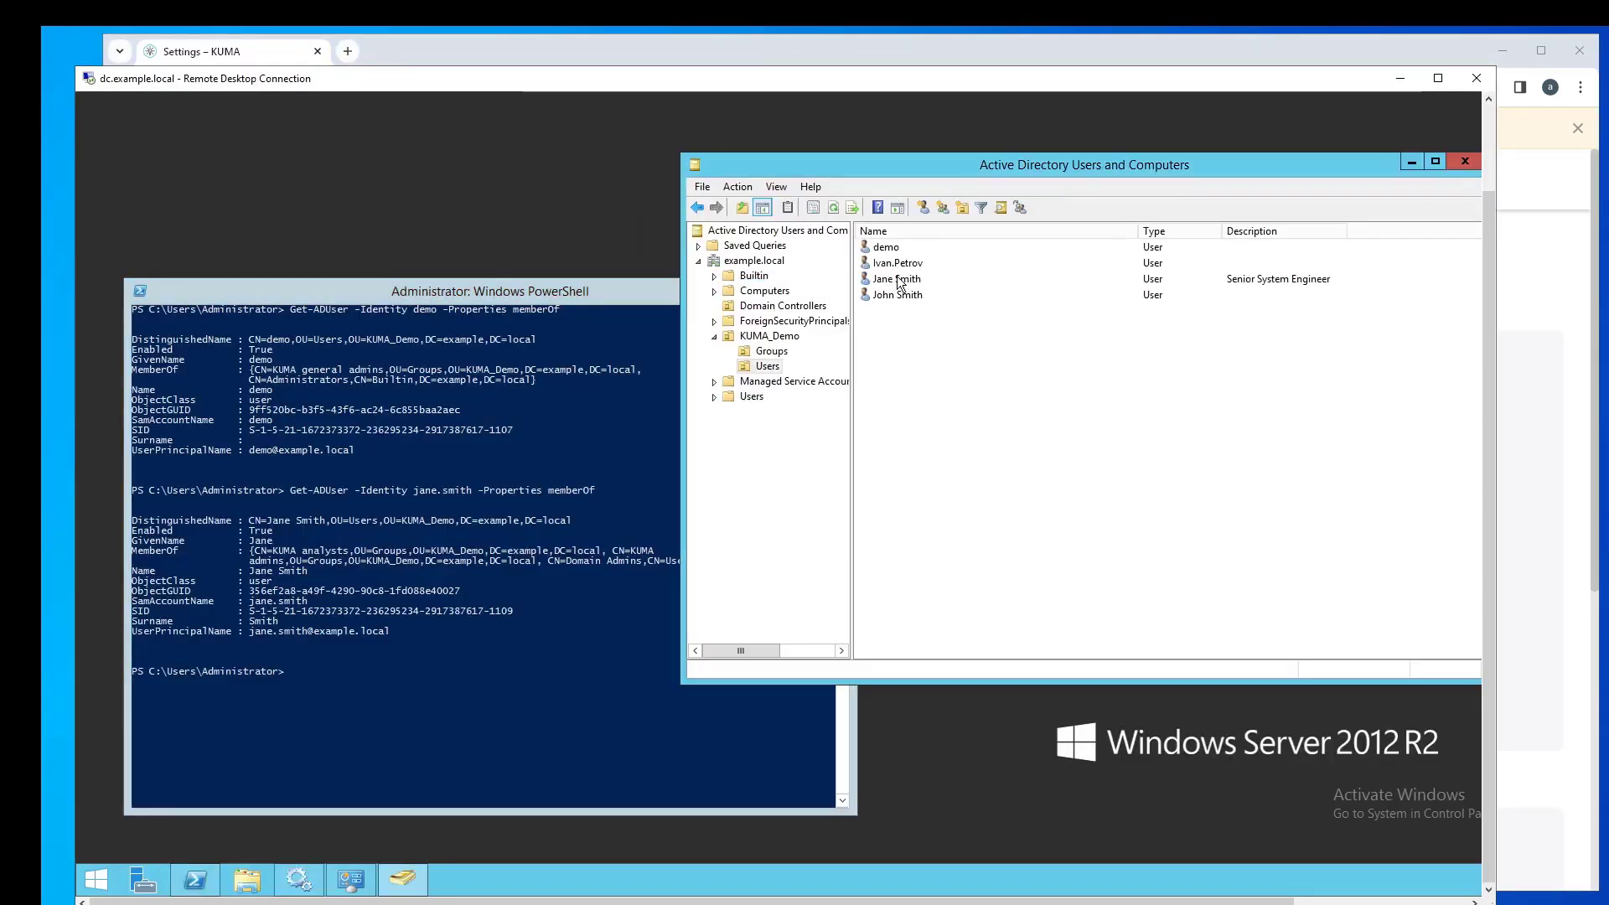
{"action": "left_click", "coordinate": [786, 350]}
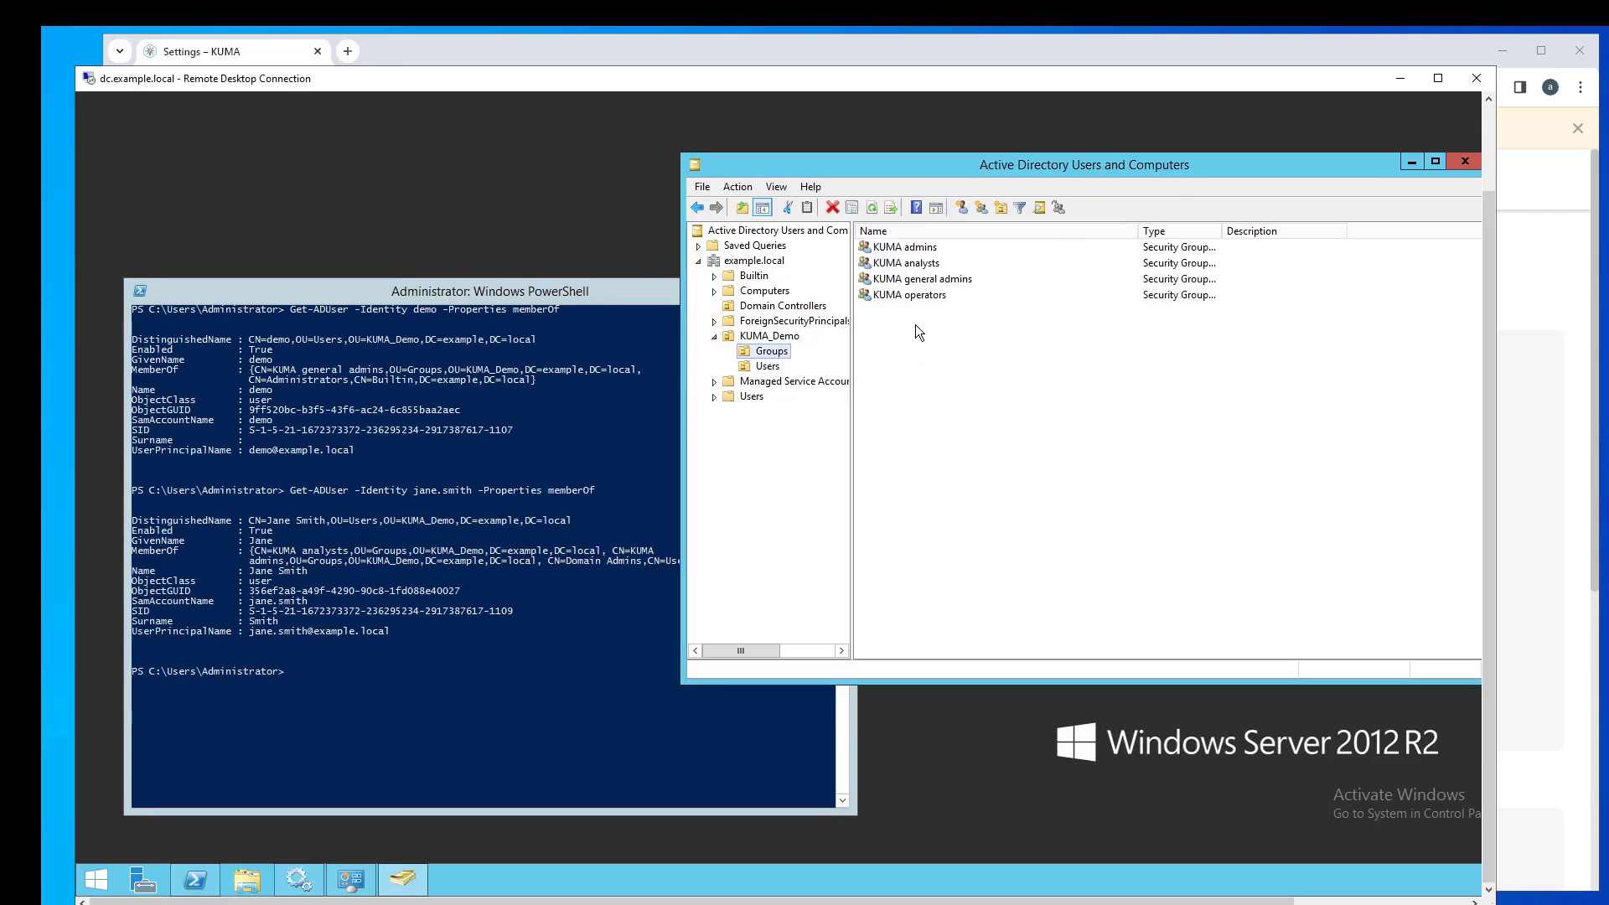
{"action": "left_click", "coordinate": [771, 365]}
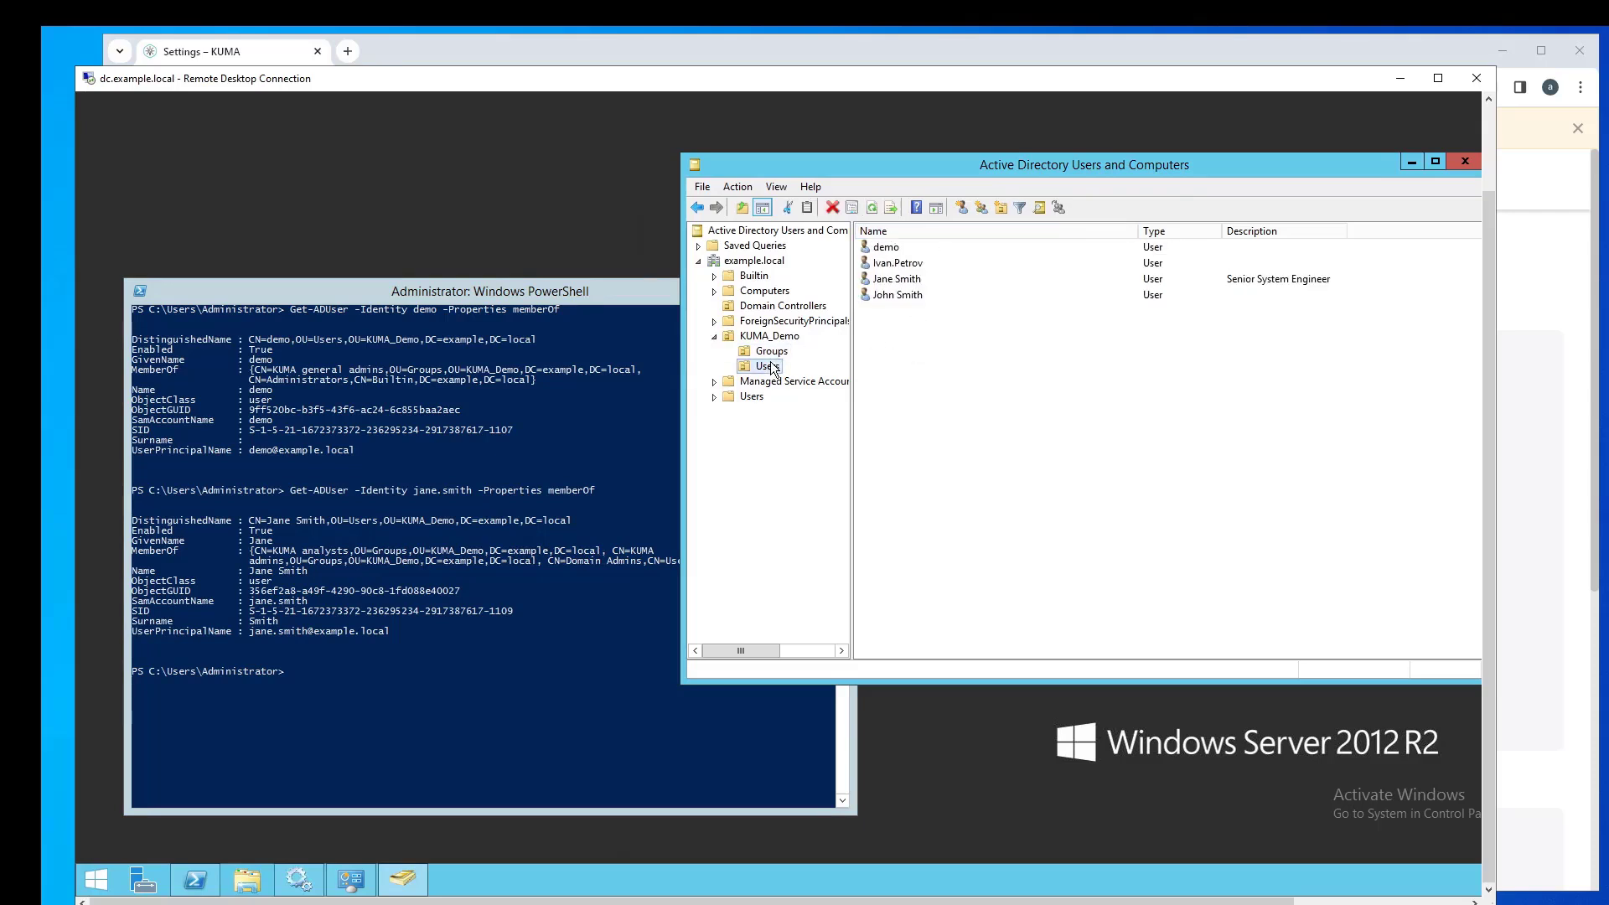
- Inspect the analyst user's properties without saving, check the PowerShell output, and return to KUMA
{"action": "double_click", "coordinate": [902, 284]}
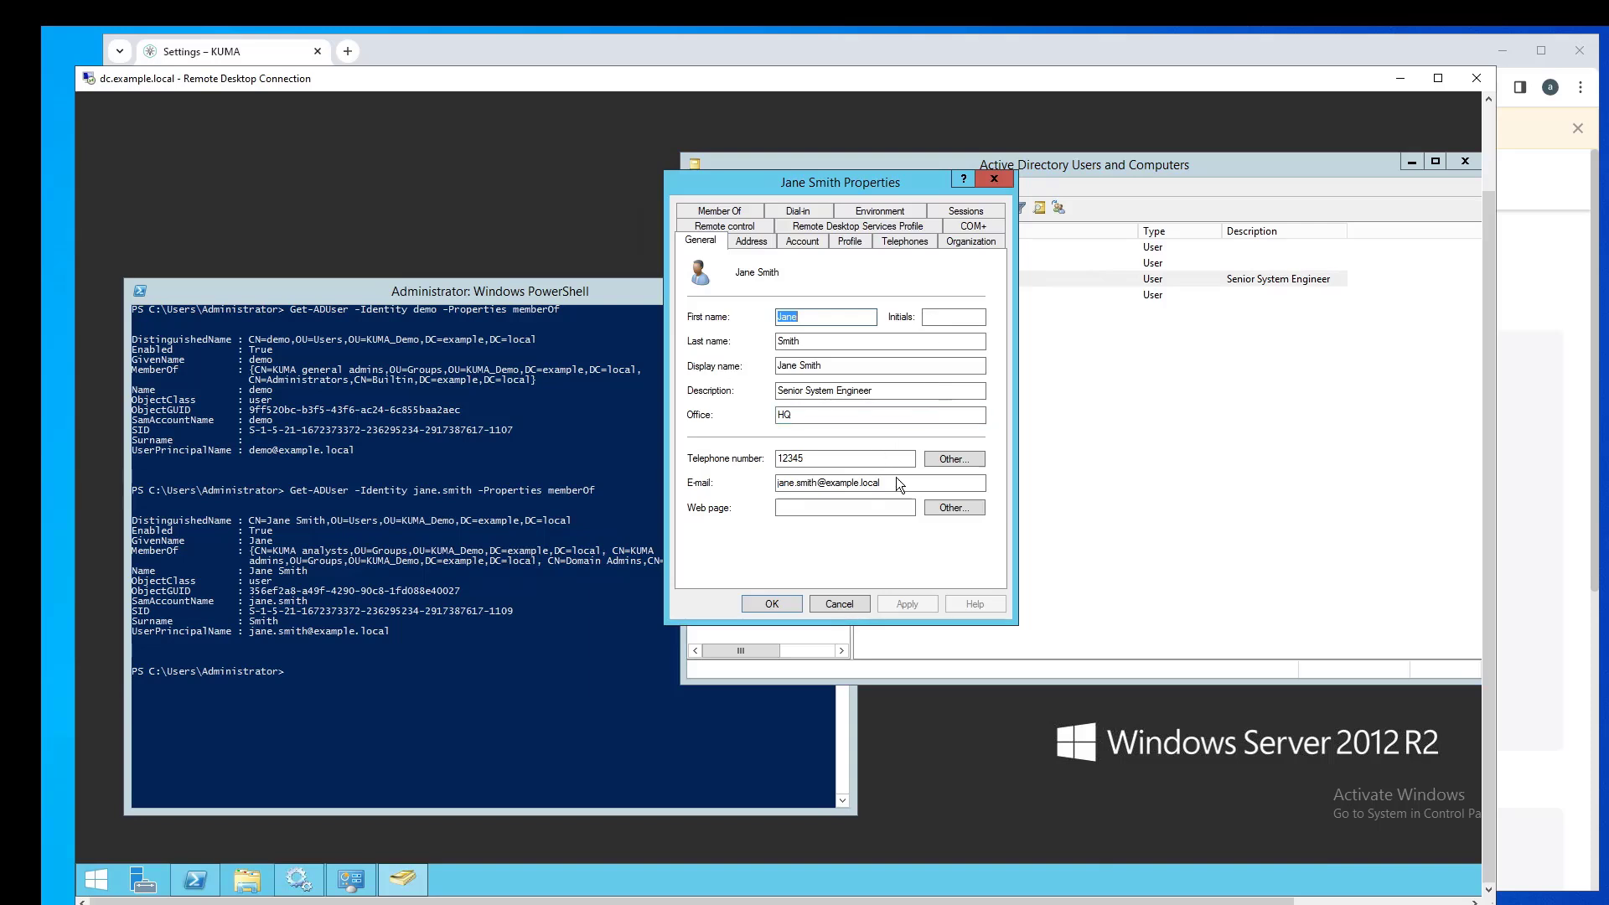
{"action": "left_click_drag", "start_coordinate": [898, 483], "coordinate": [743, 474]}
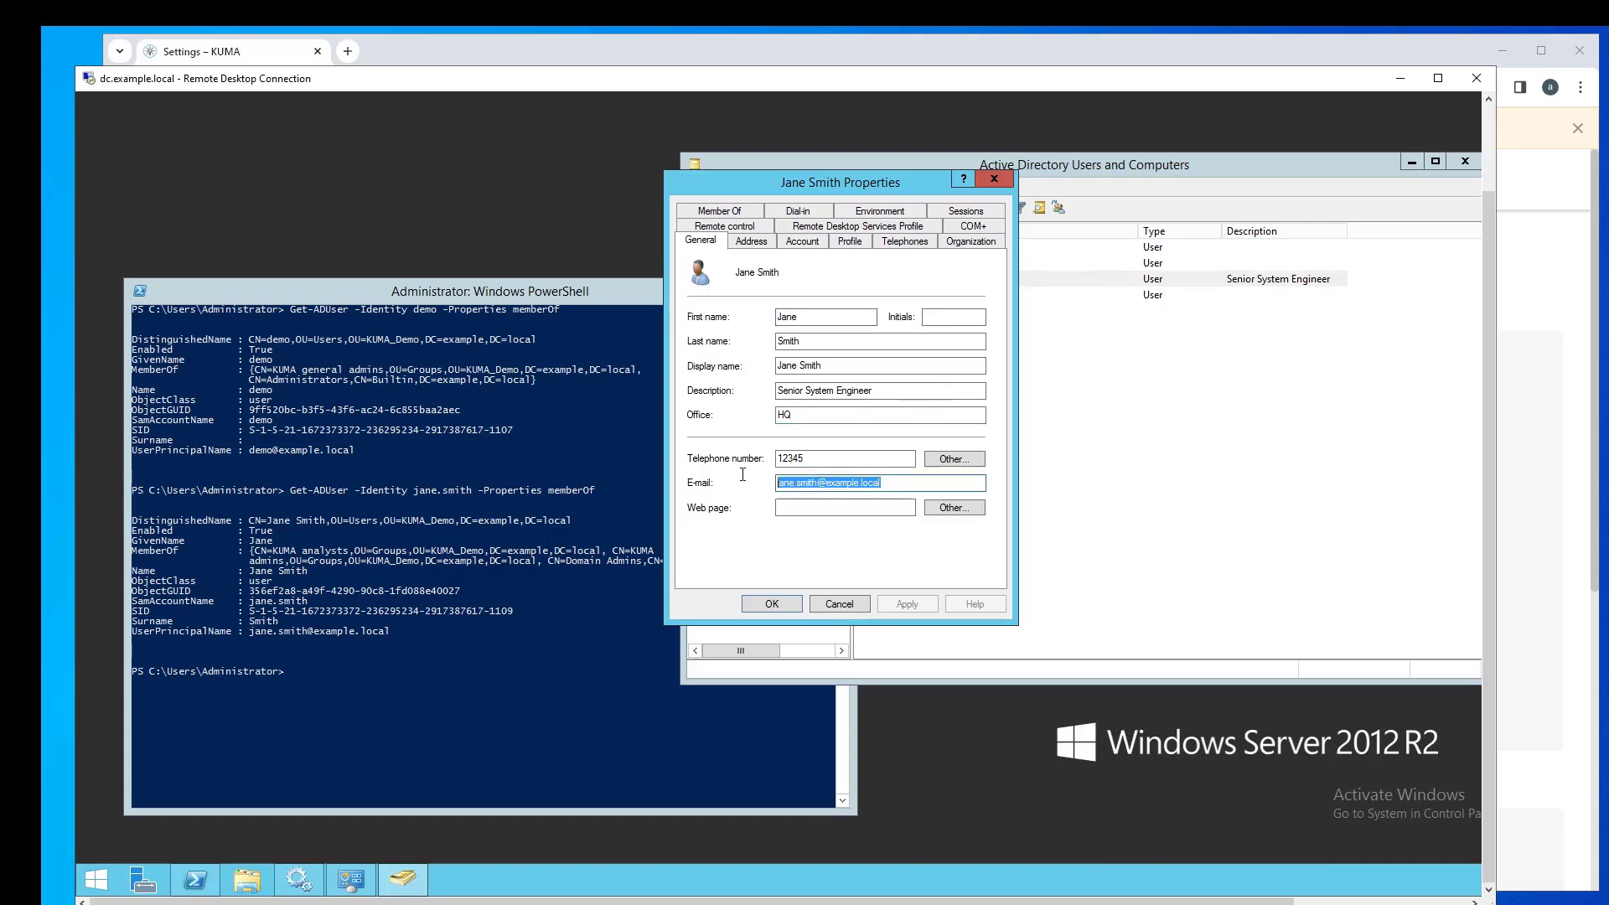
{"action": "left_click", "coordinate": [835, 604]}
{"action": "left_click", "coordinate": [475, 660]}
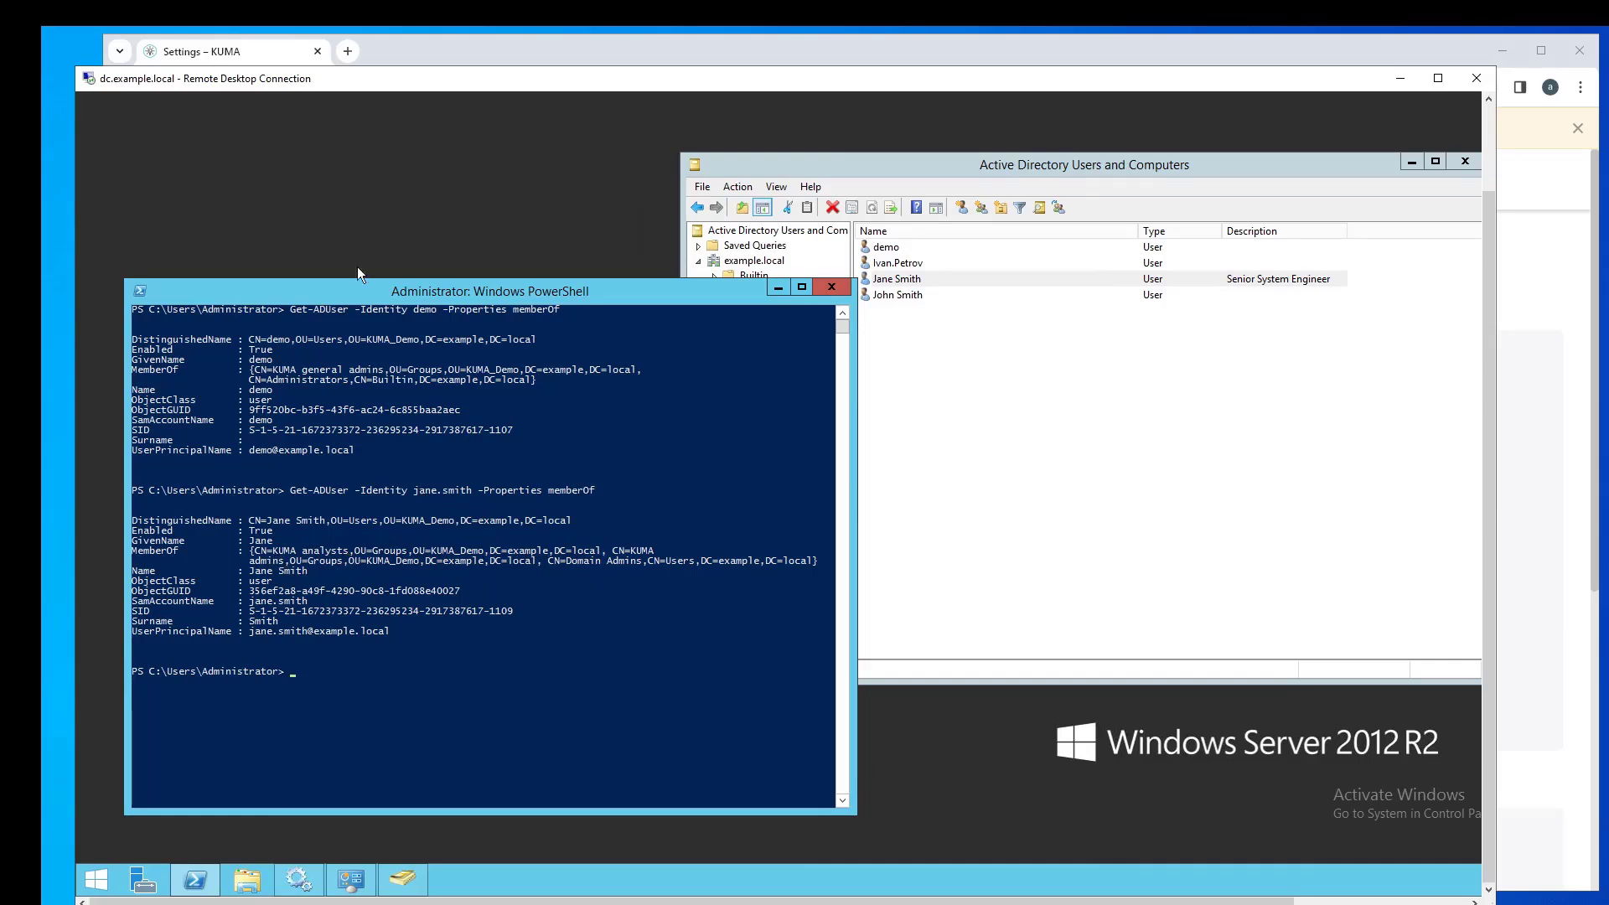
{"action": "left_click", "coordinate": [431, 58]}
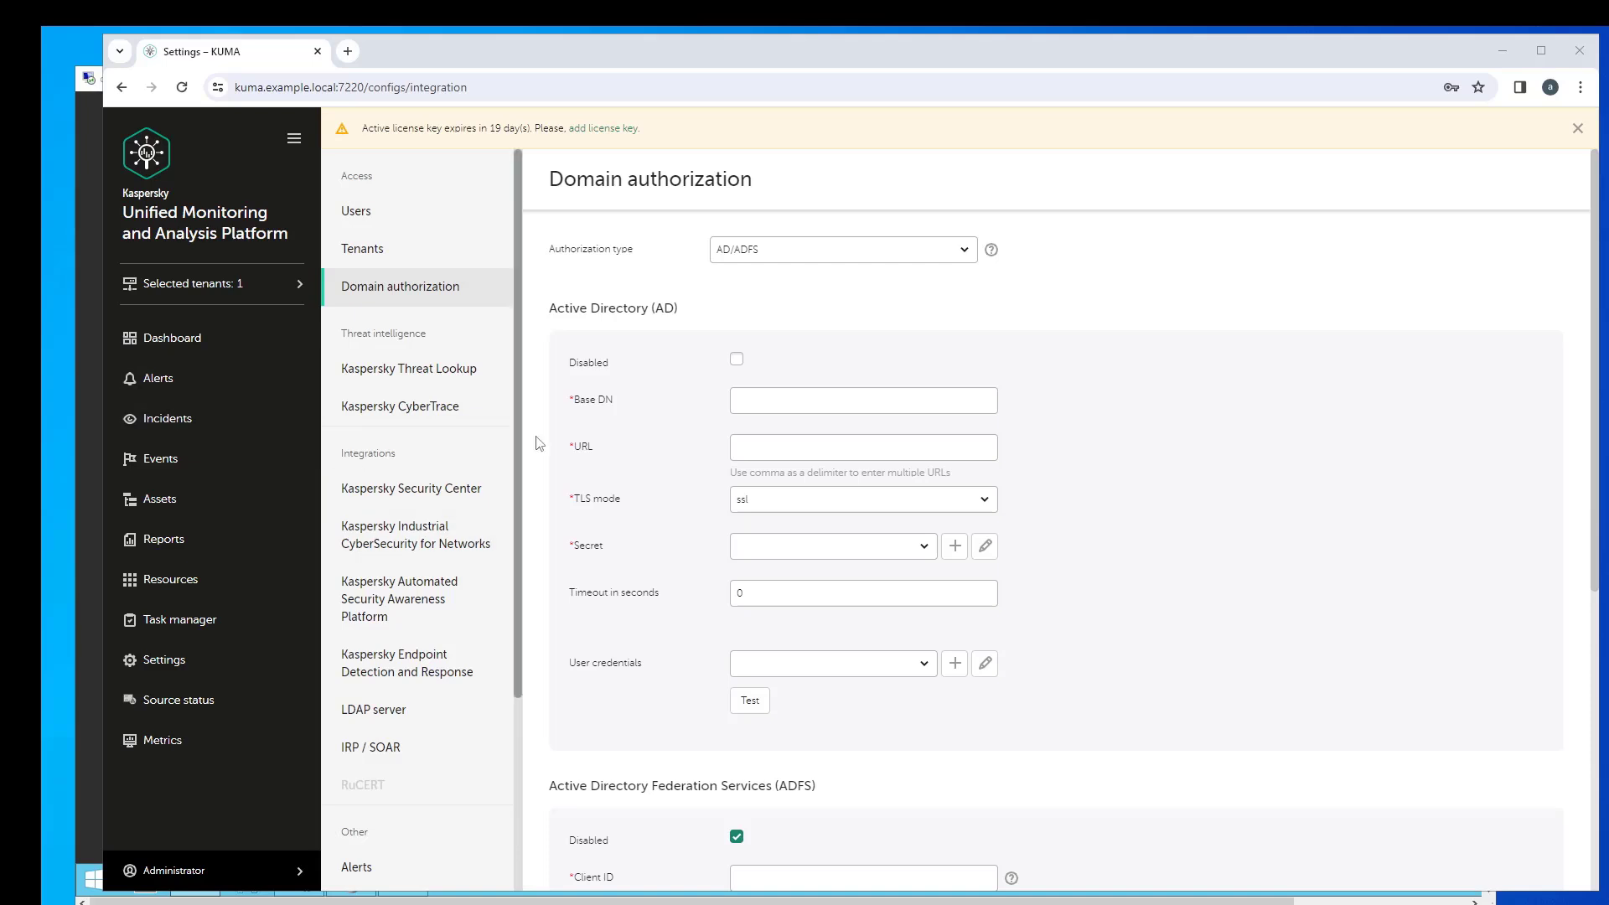
- Set Base DN to OU=KUMA_Demo,DC=example,DC=local and URL to dc.example.local
{"action": "left_click", "coordinate": [753, 395]}
{"action": "type", "text": "OU=KUMA_Demo,DC=example,DC=local"}
{"action": "left_click", "coordinate": [750, 444]}
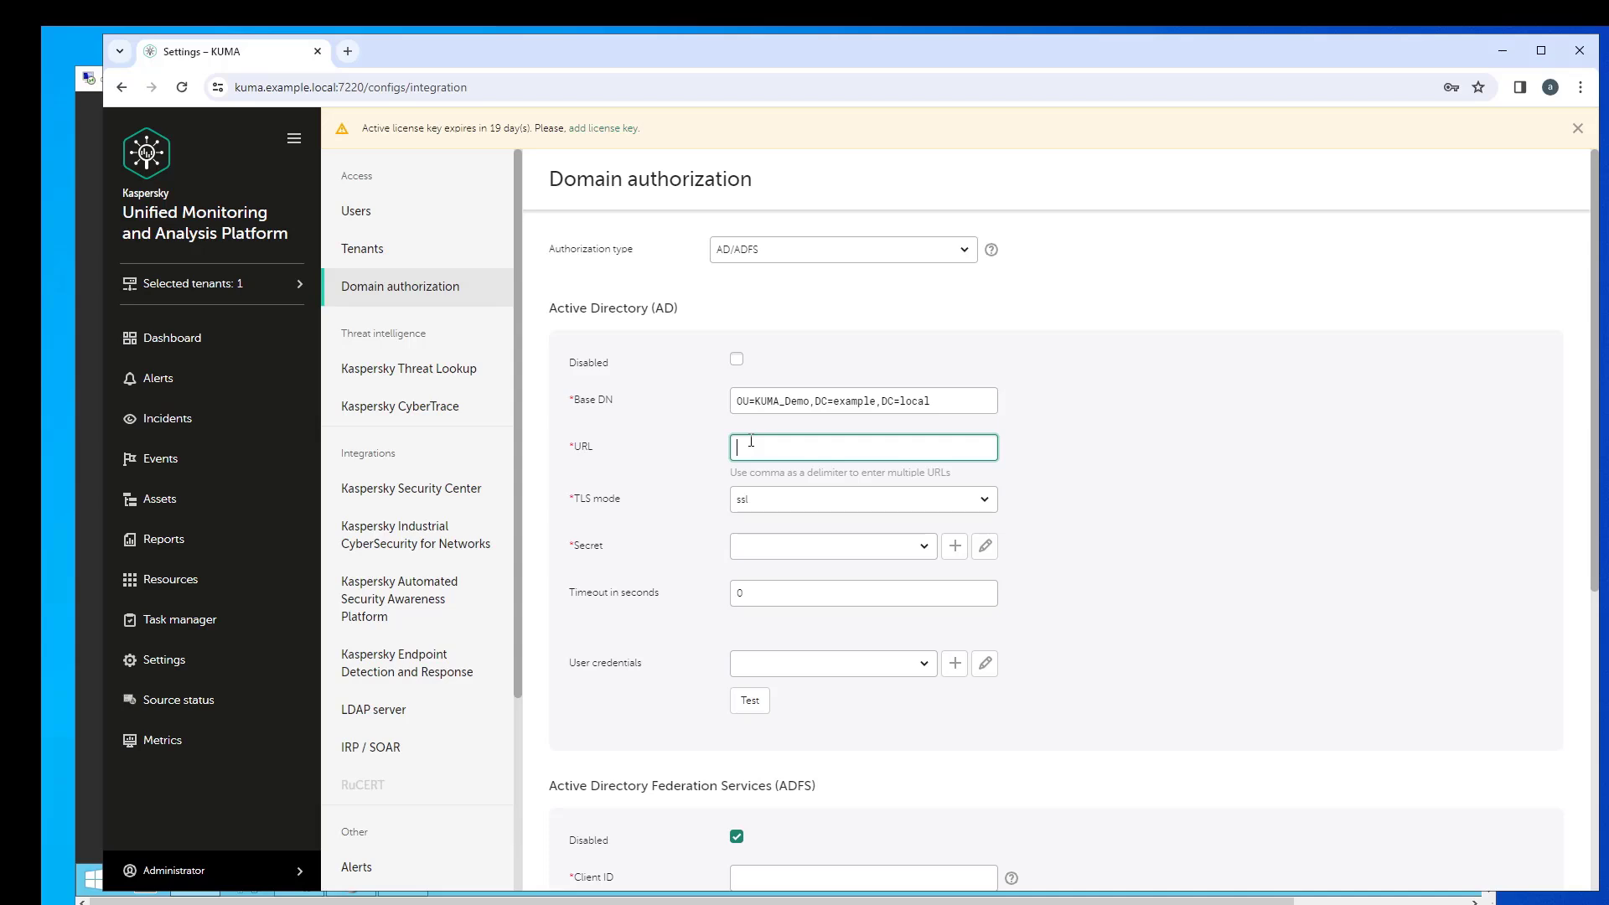
{"action": "type", "text": "dc.example.local"}
- Review the TLS mode options keeping ssl, and the Secret options without picking one
{"action": "left_click", "coordinate": [758, 501]}
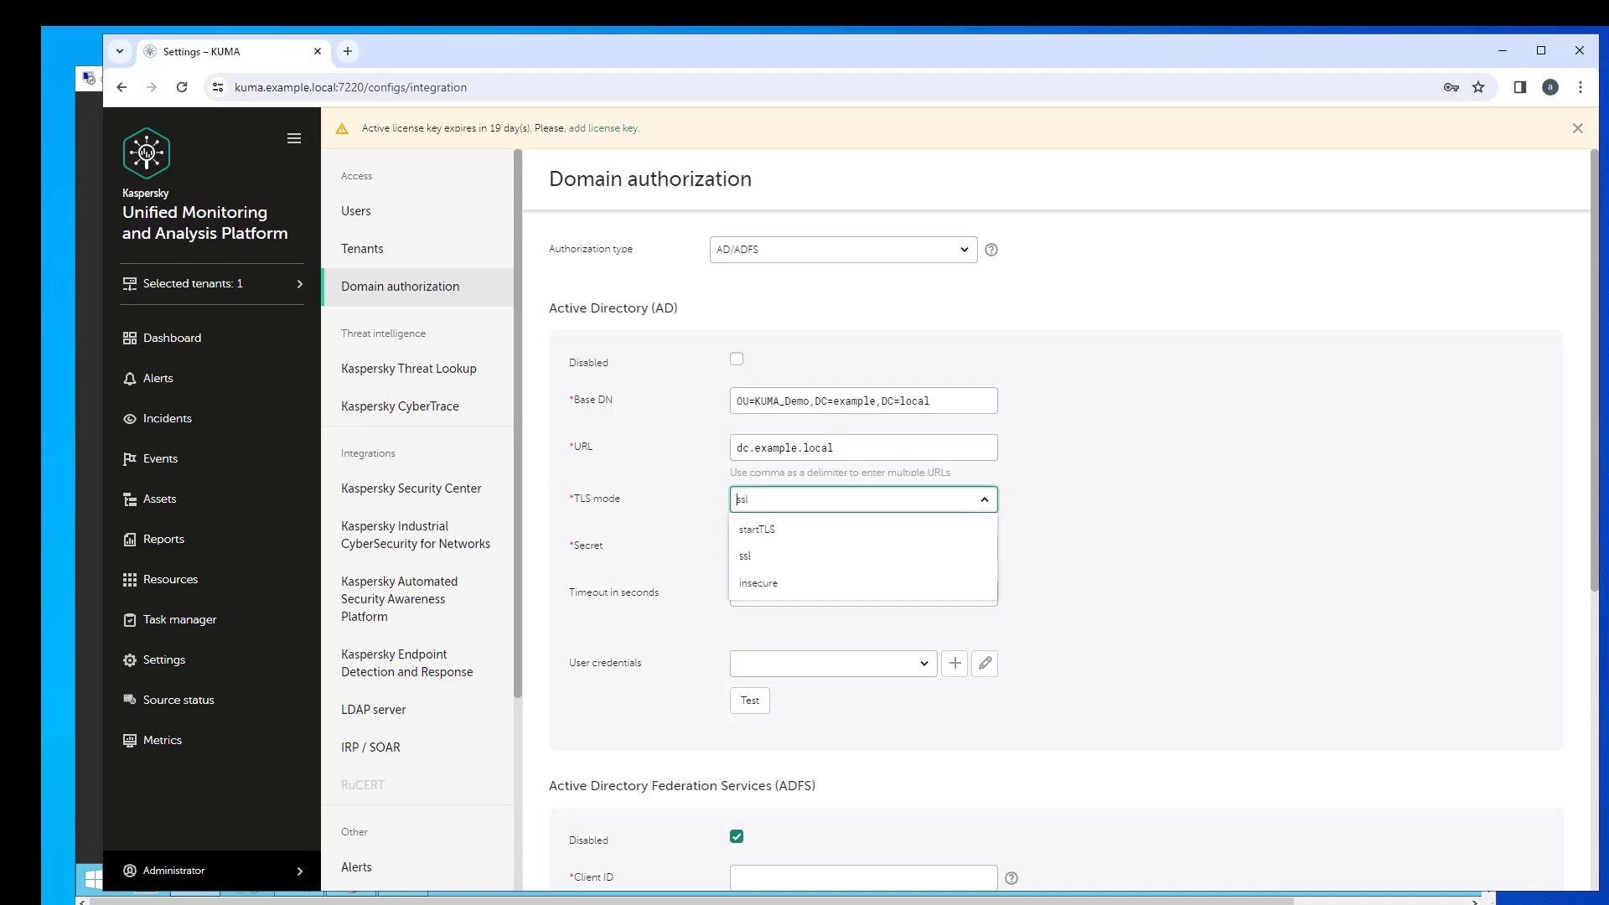
{"action": "left_click", "coordinate": [1043, 566]}
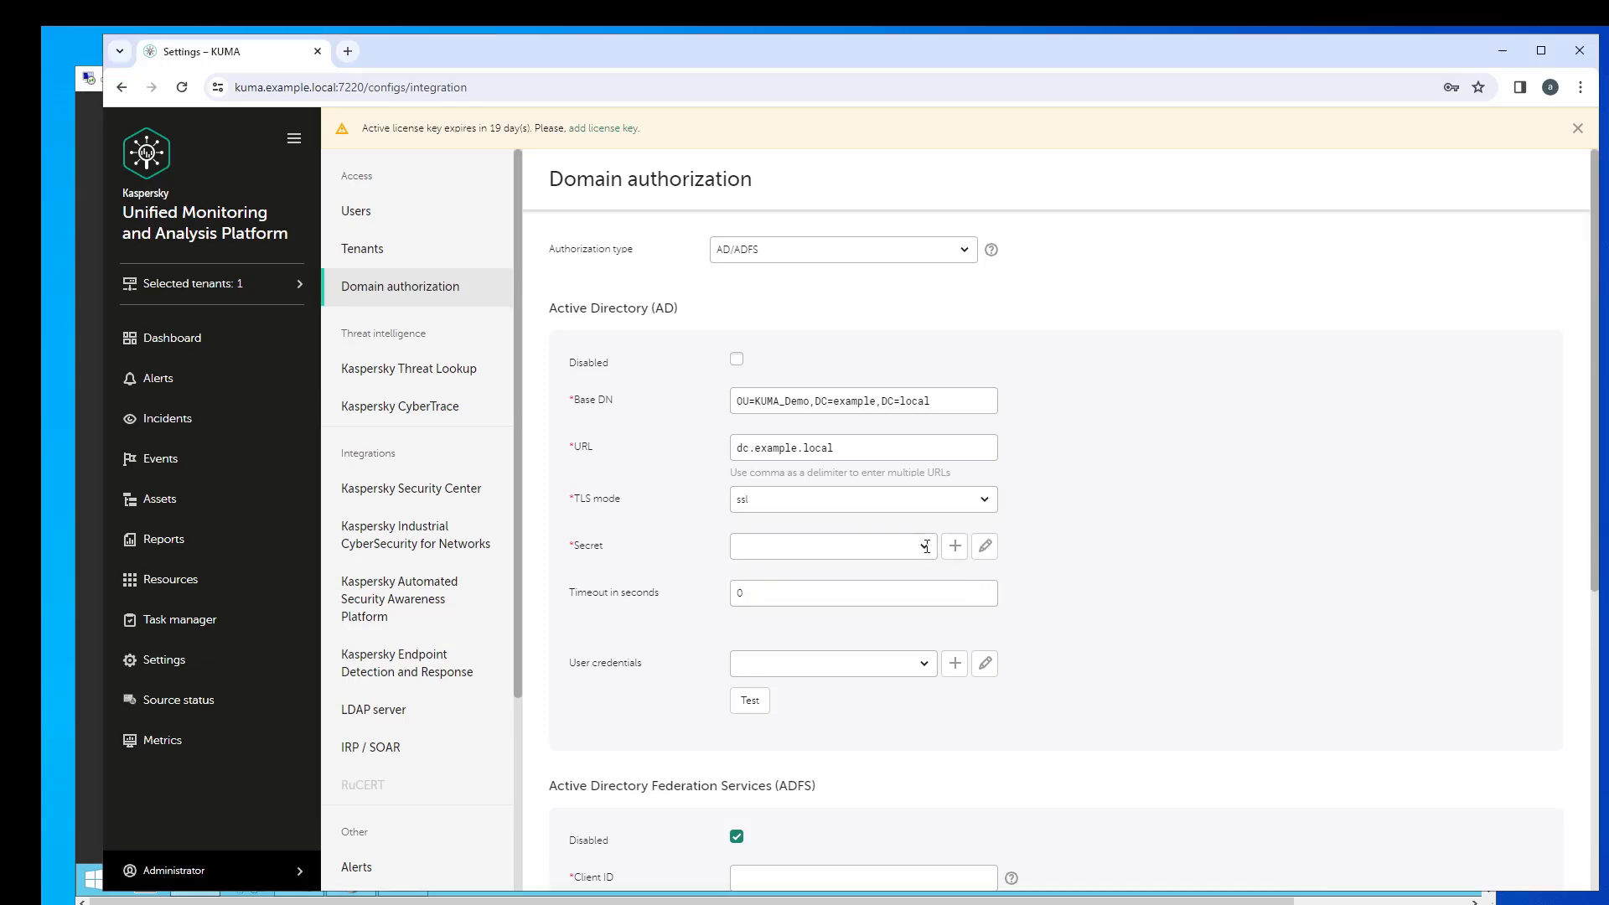
{"action": "left_click", "coordinate": [926, 547]}
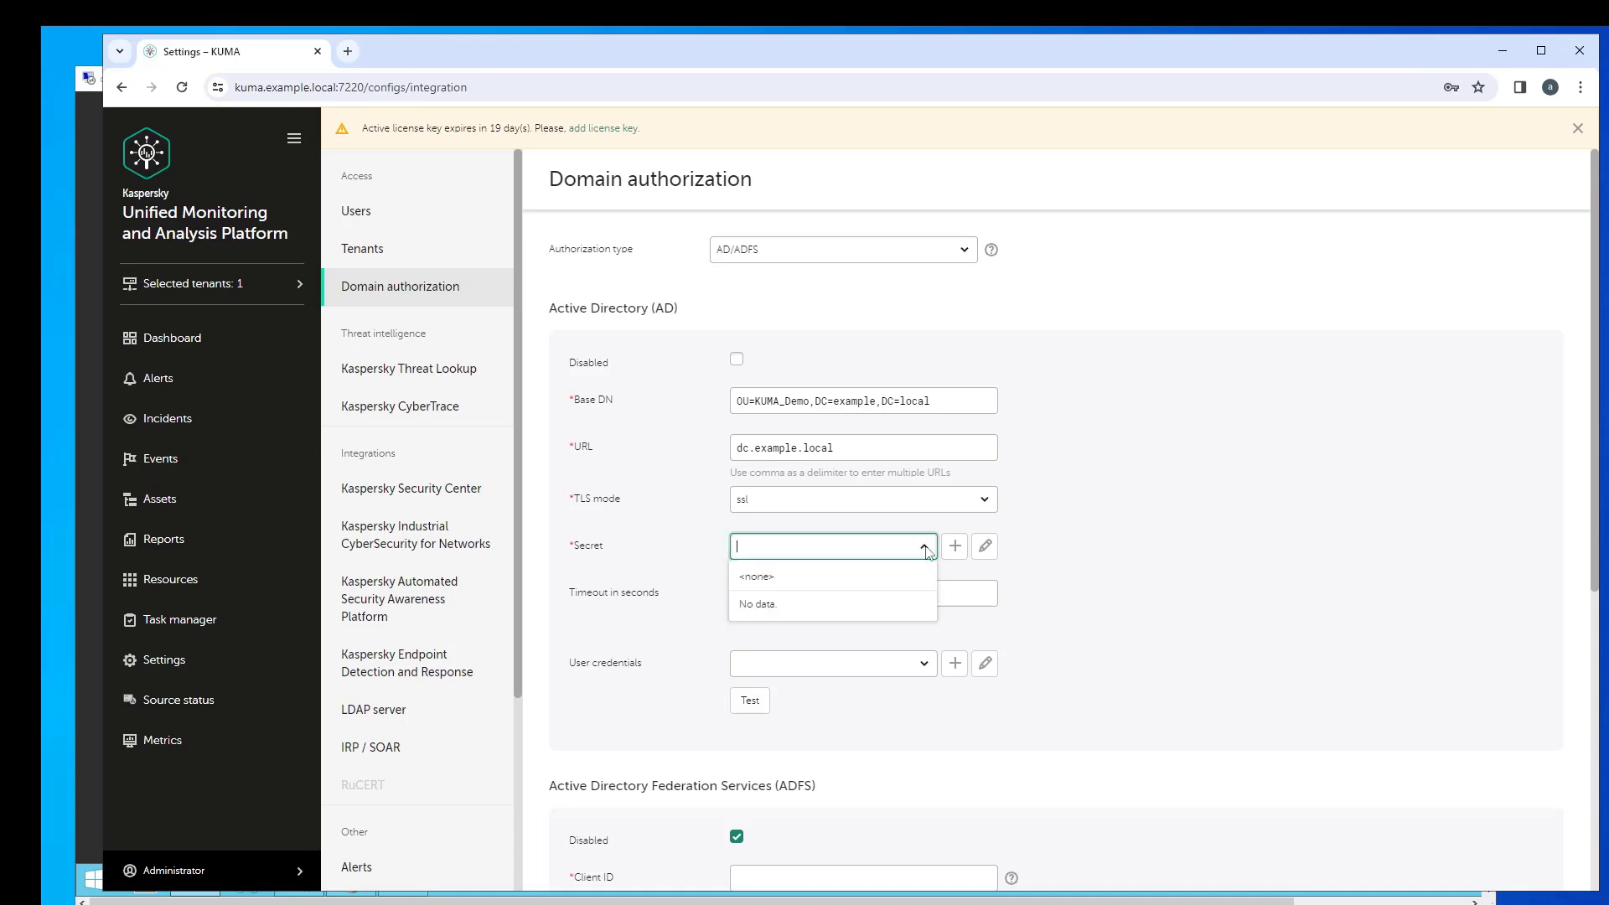
{"action": "left_click", "coordinate": [1073, 559]}
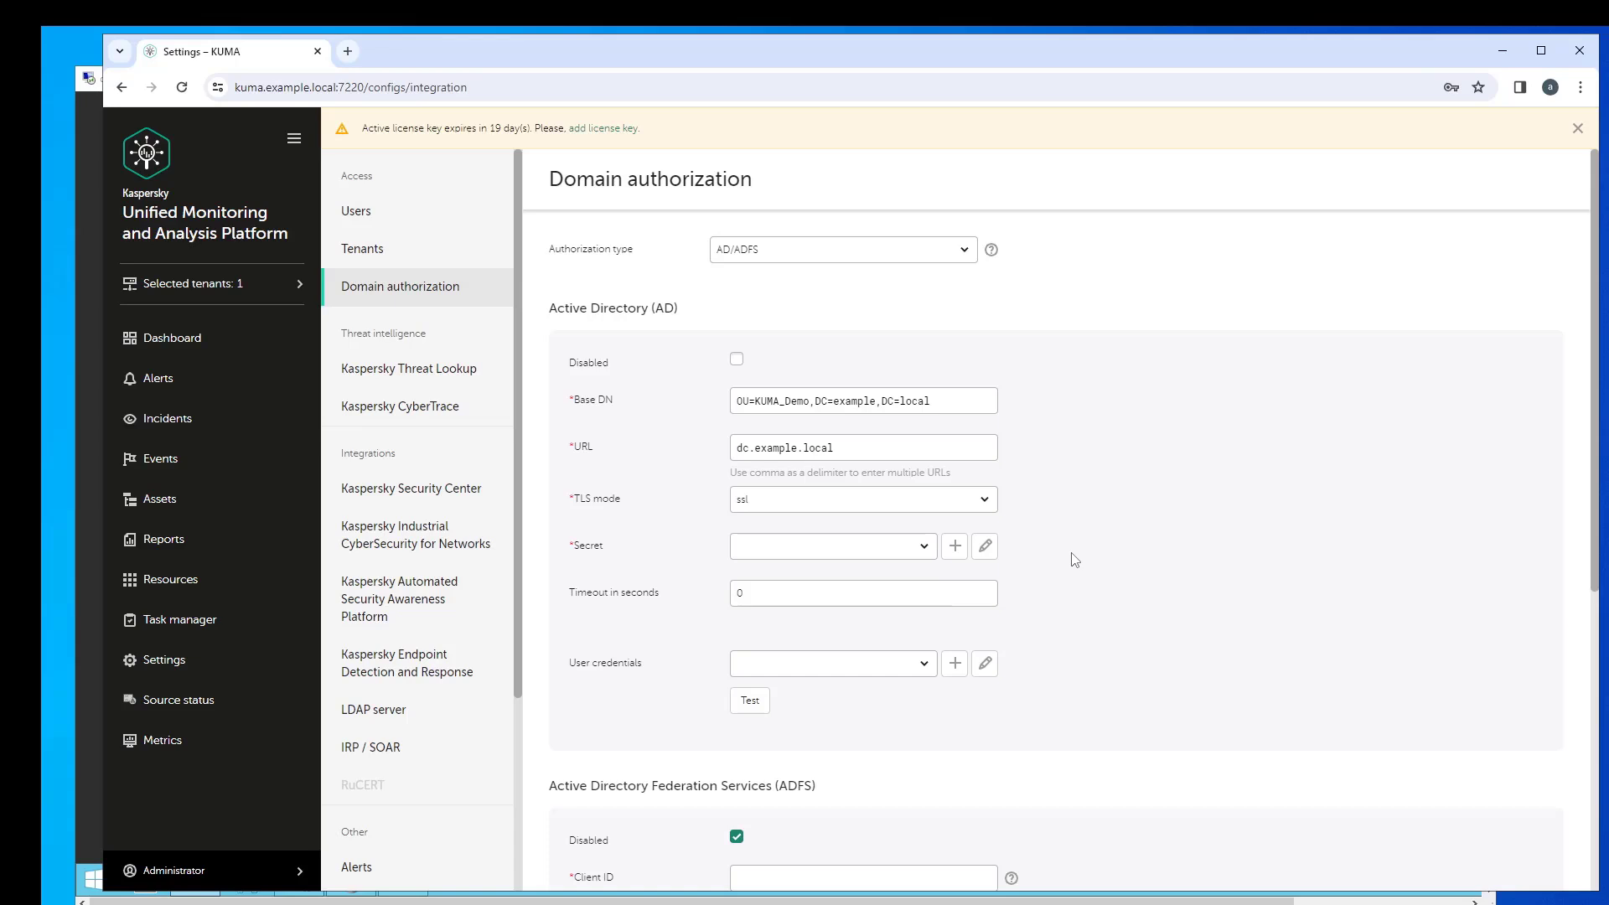
- Switch TLS mode to insecure and change the URL to dc.example.local:389
{"action": "left_click", "coordinate": [985, 500]}
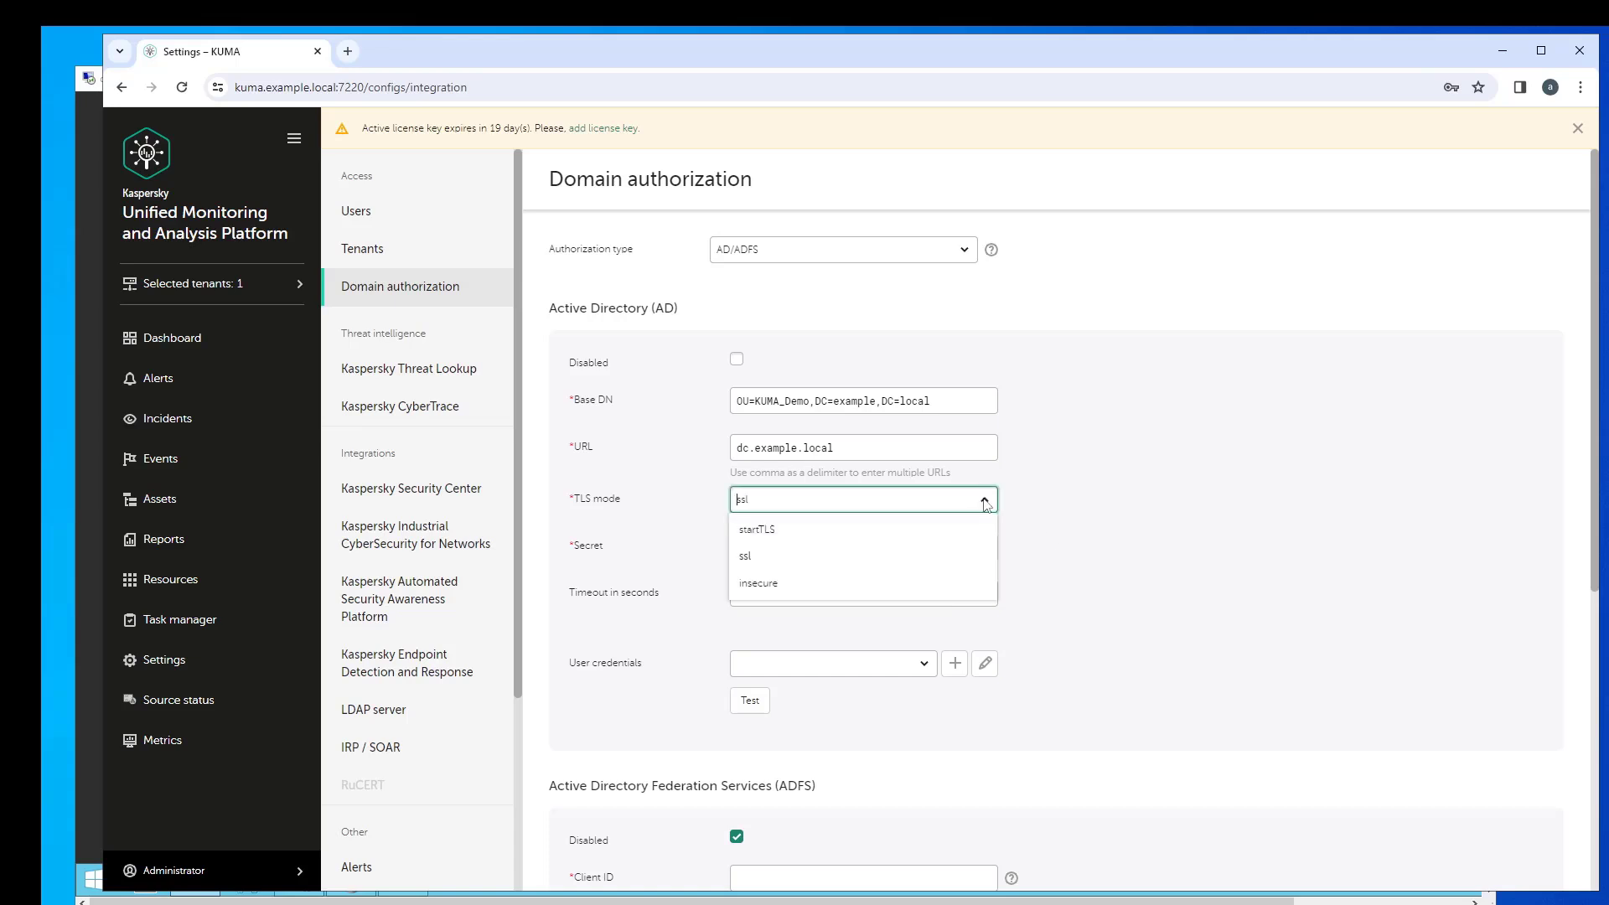
{"action": "left_click", "coordinate": [792, 585]}
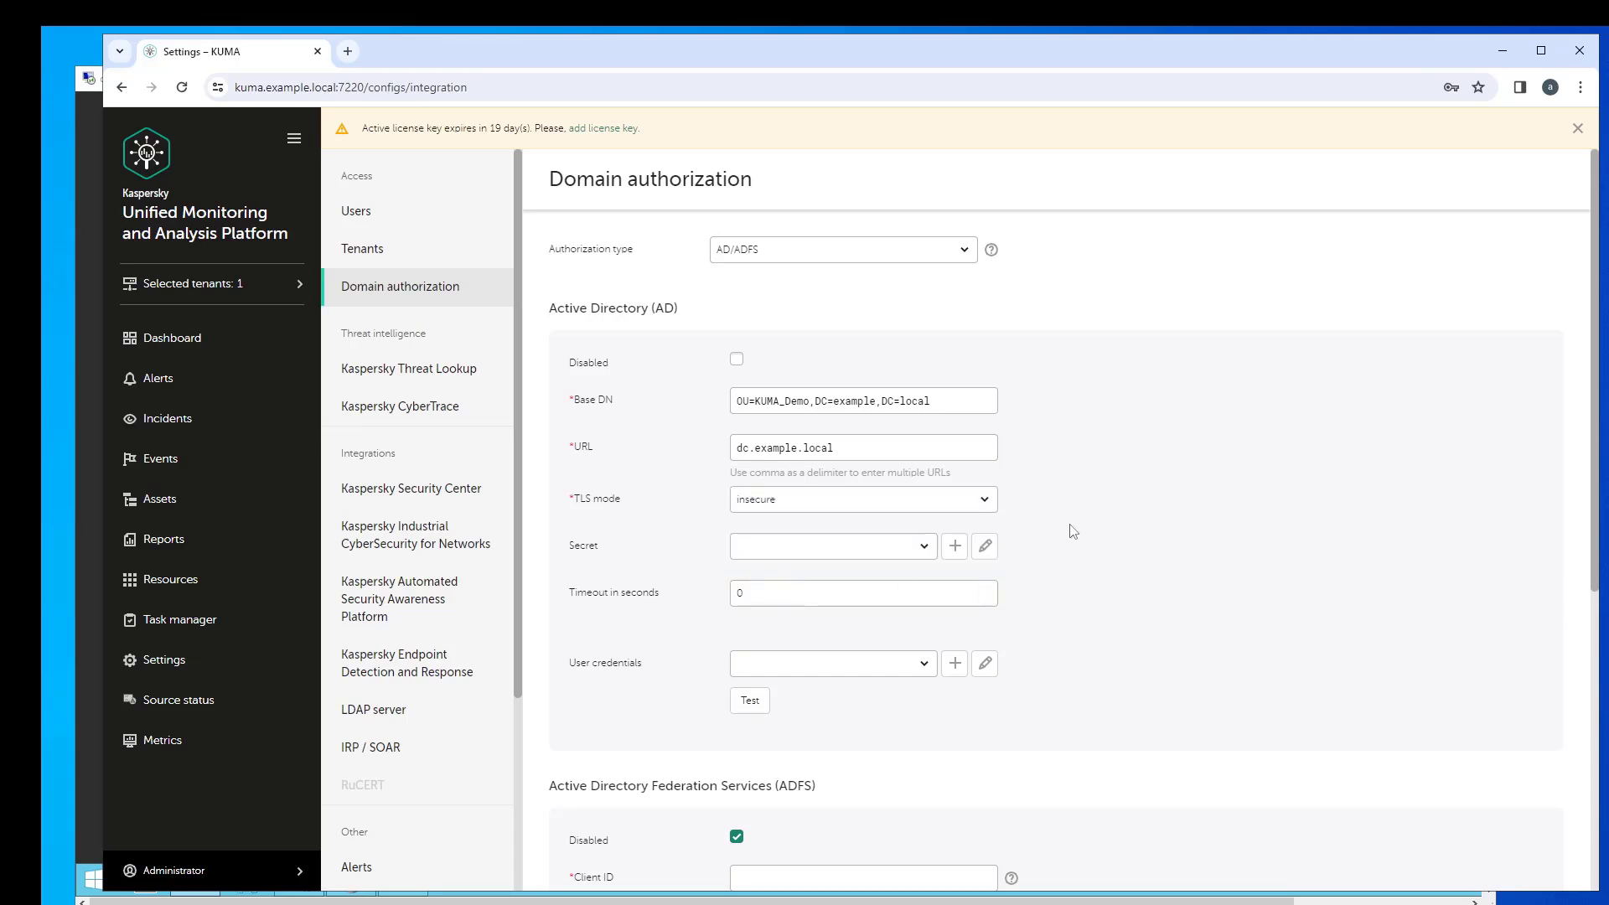
{"action": "left_click", "coordinate": [897, 446]}
{"action": "type", "text": ":"}
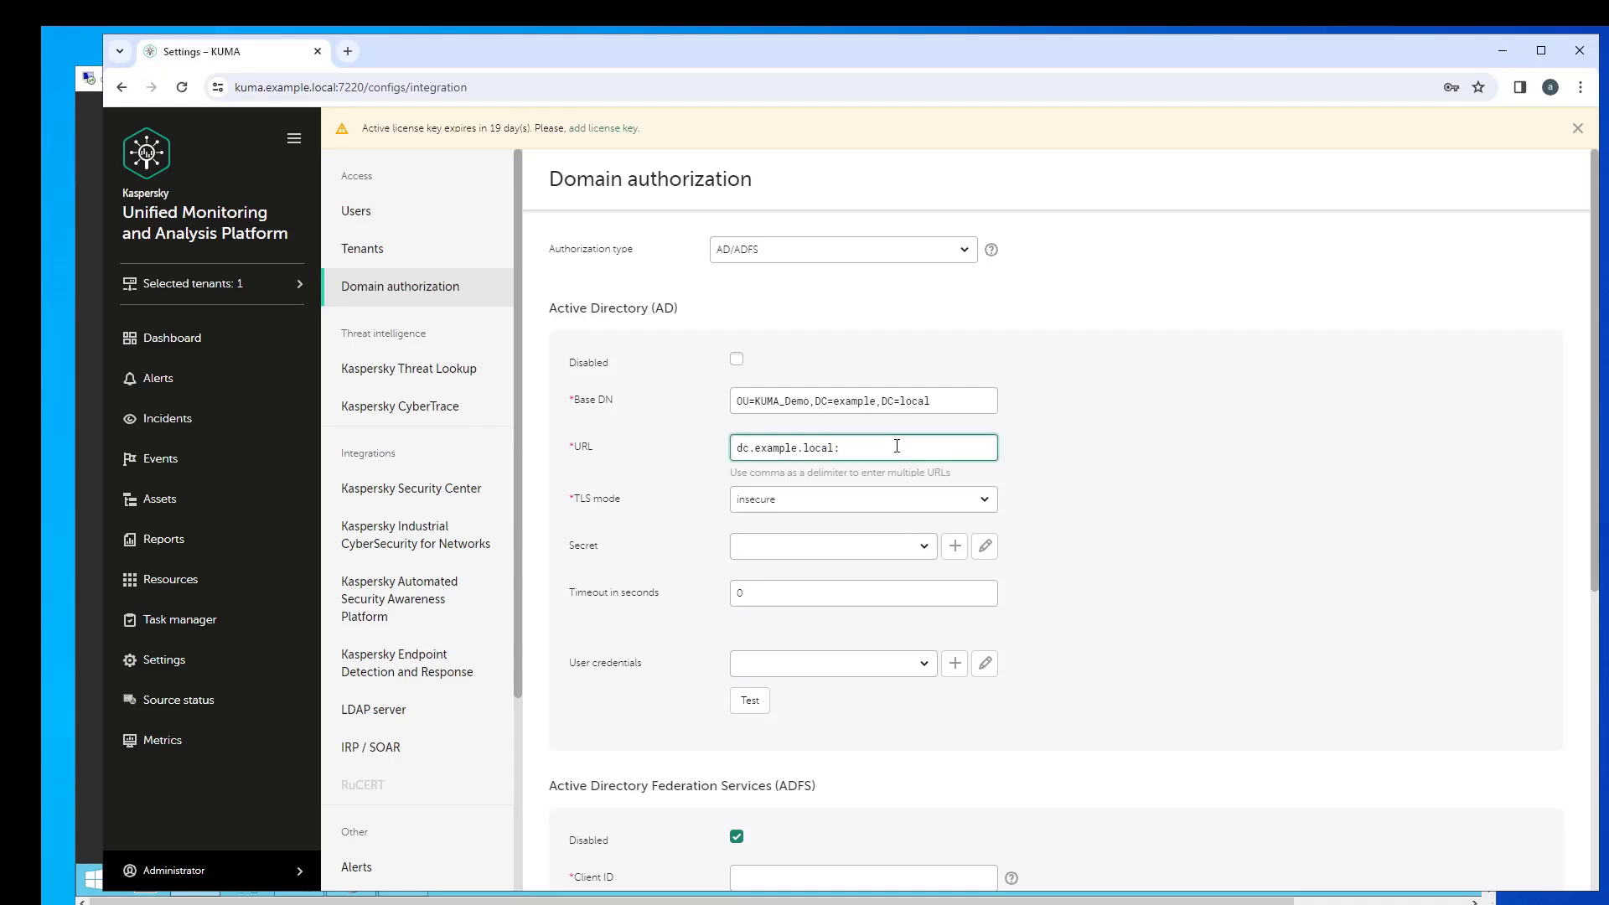
{"action": "type", "text": "389"}
{"action": "left_click", "coordinate": [1115, 625]}
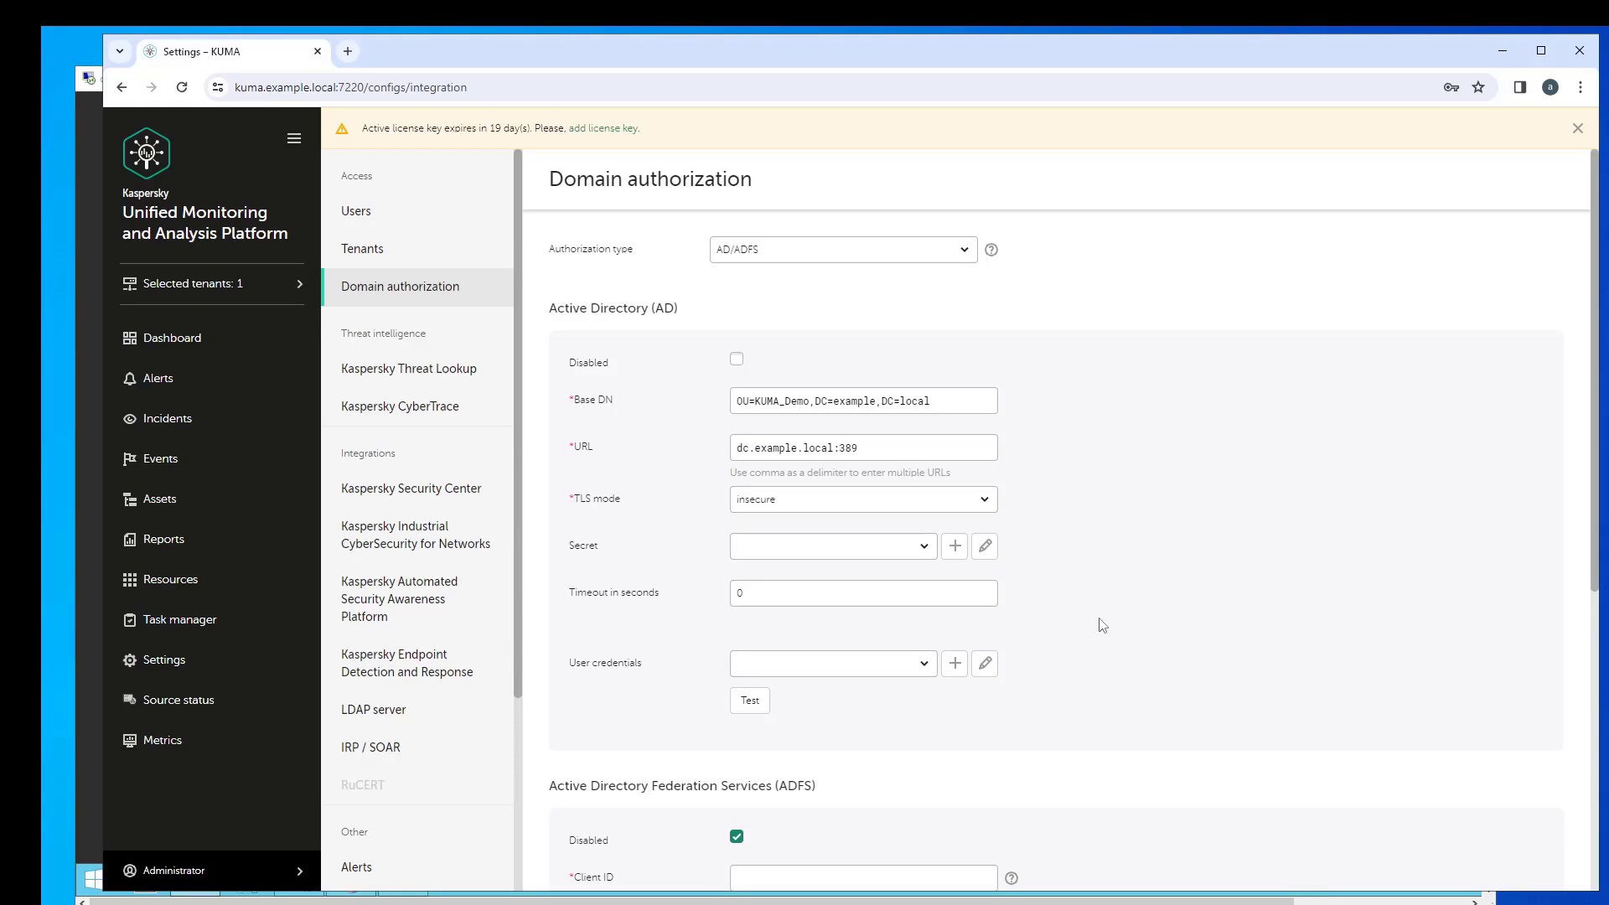
- Choose LDAP example.local as user credentials and run a successful connection test
{"action": "left_click", "coordinate": [925, 666]}
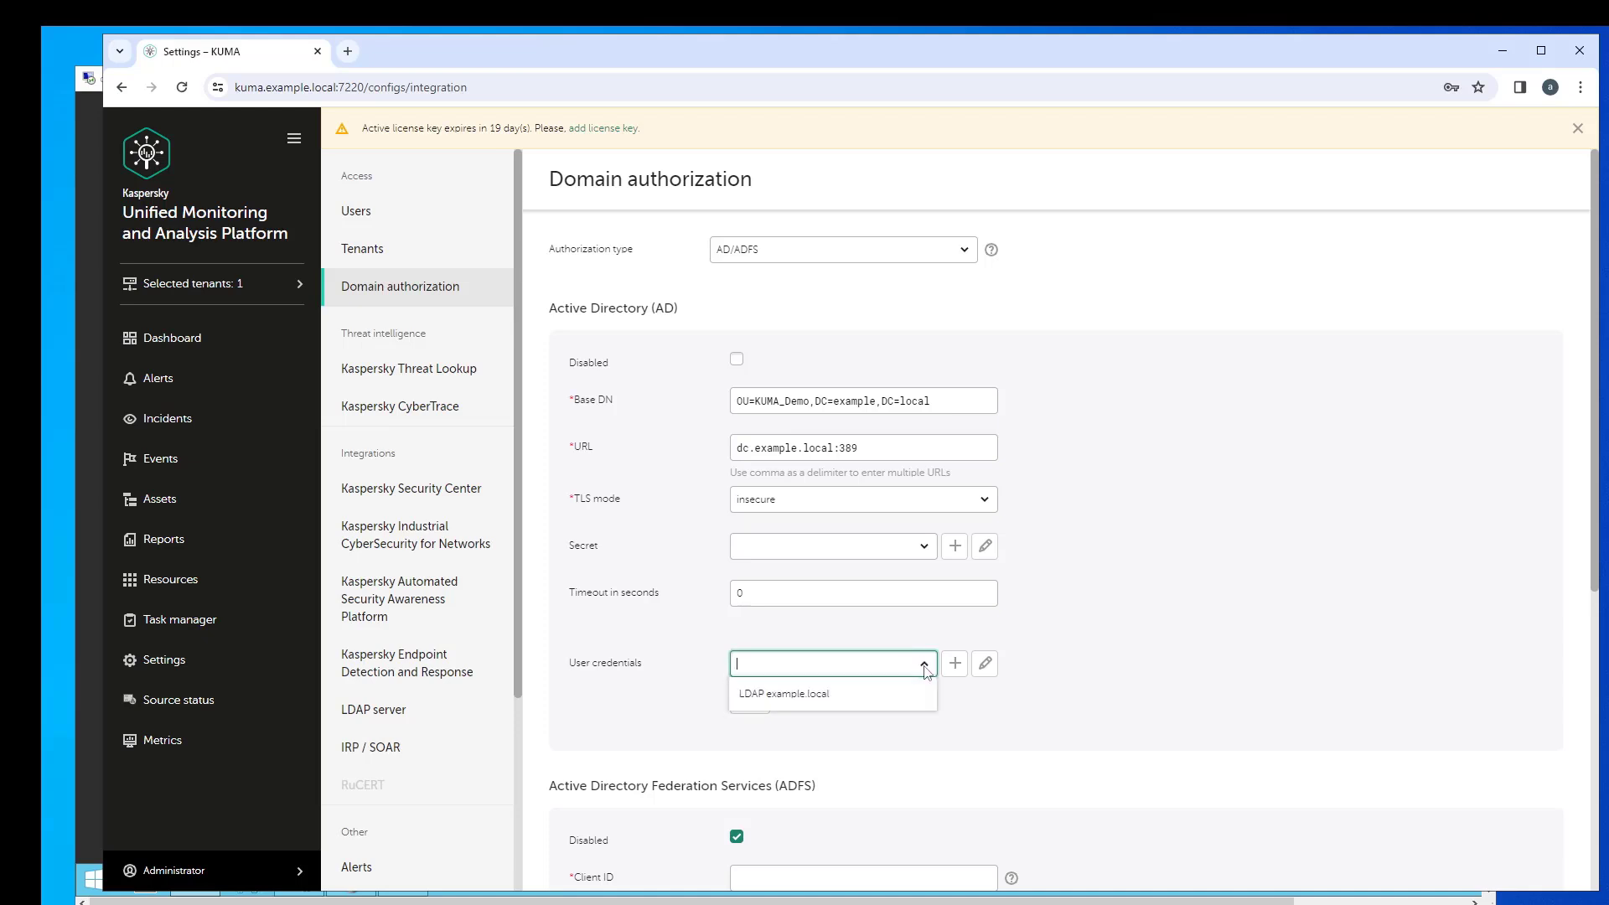
{"action": "left_click", "coordinate": [828, 706]}
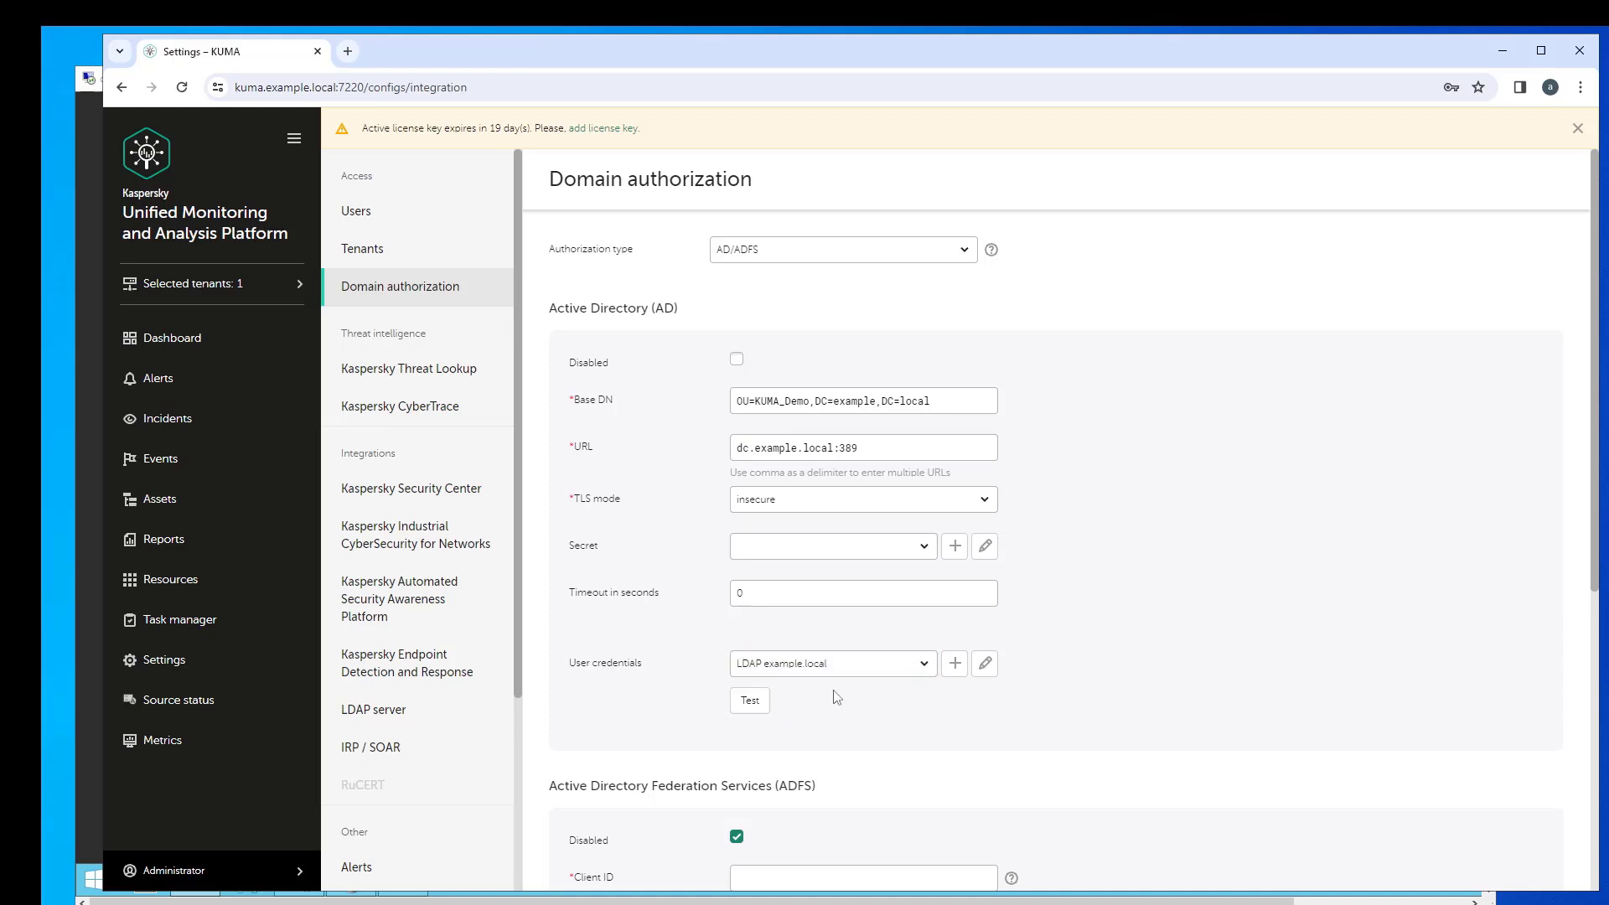
{"action": "left_click", "coordinate": [754, 708]}
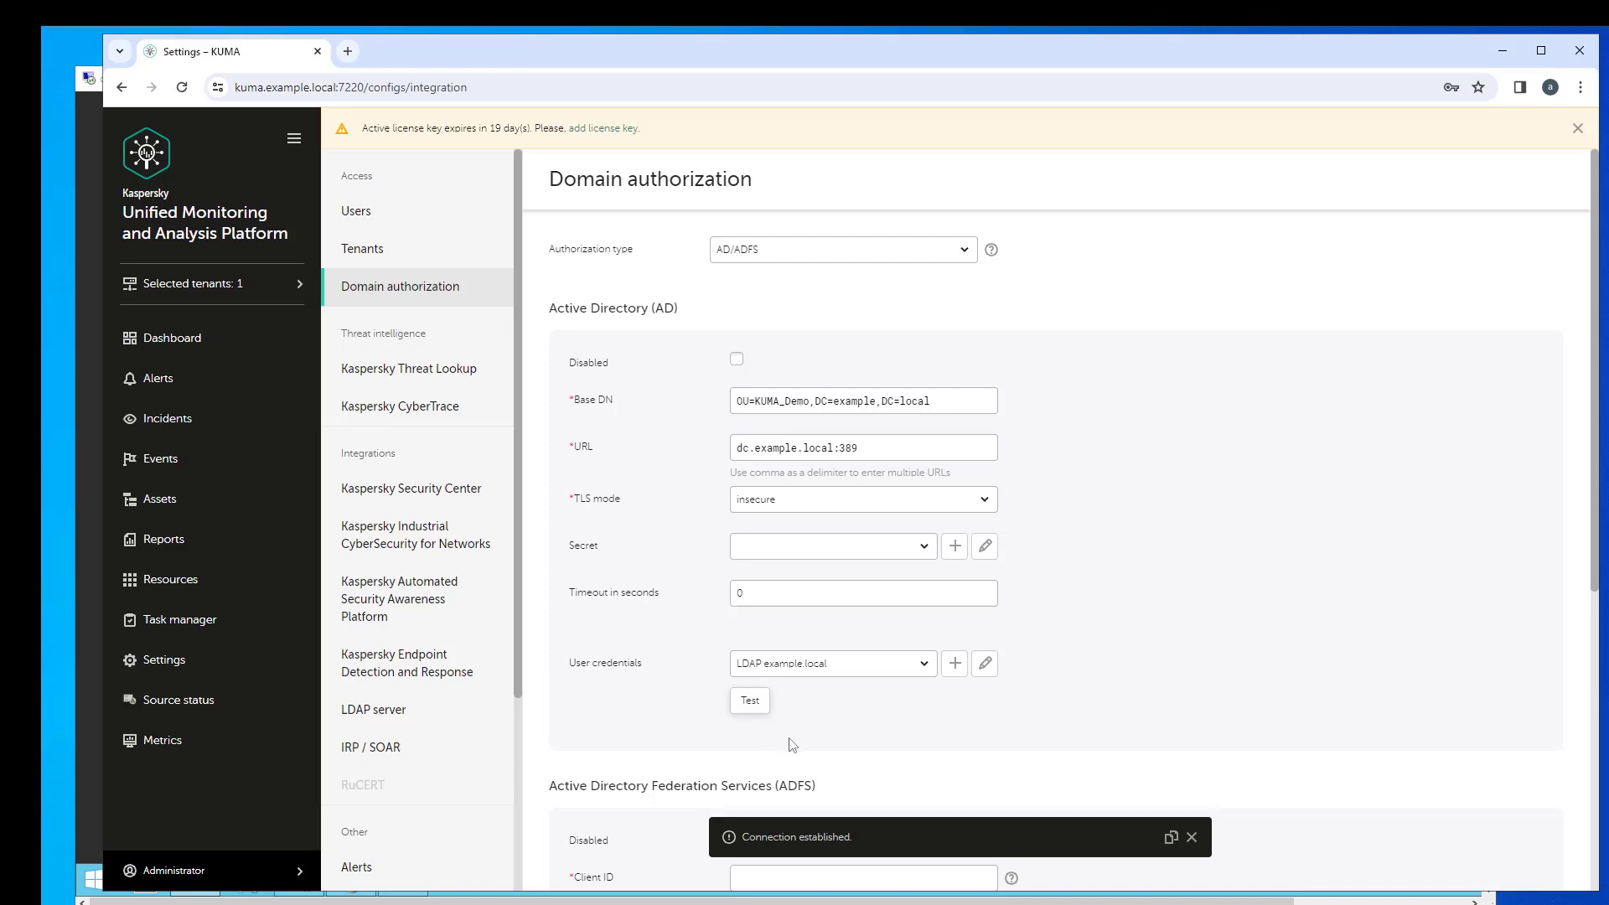
- Add a role group entry under Administration groups with tenant Main
{"action": "scroll", "coordinate": [792, 746], "scroll_direction": "down", "scroll_amount": 1}
{"action": "scroll", "coordinate": [792, 746], "scroll_direction": "down", "scroll_amount": 5}
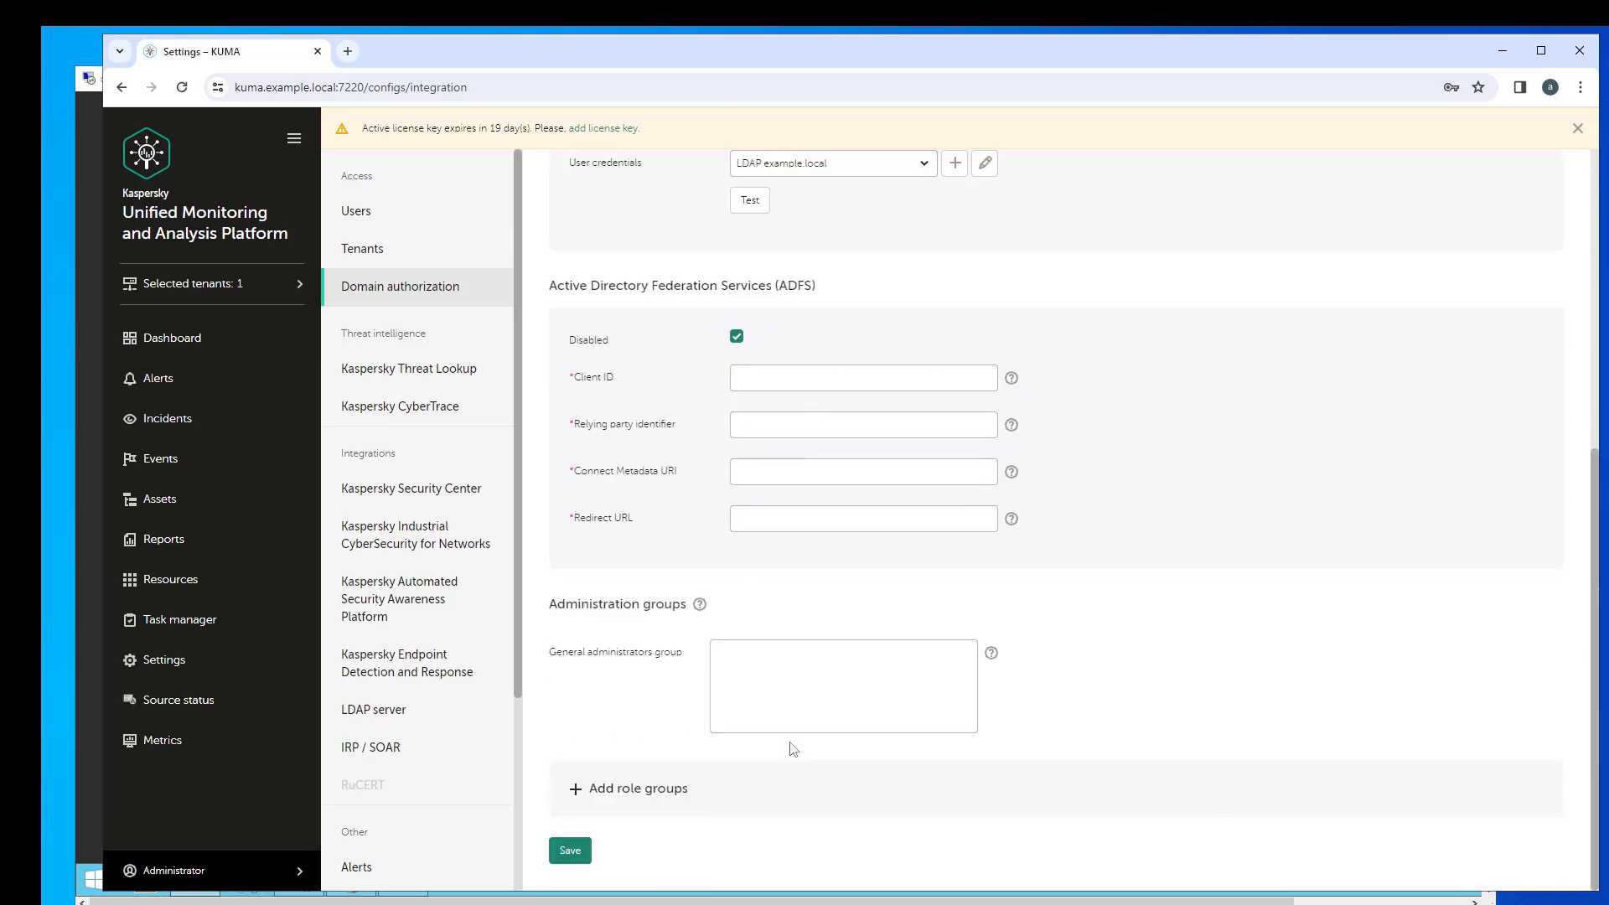
{"action": "left_click", "coordinate": [578, 789]}
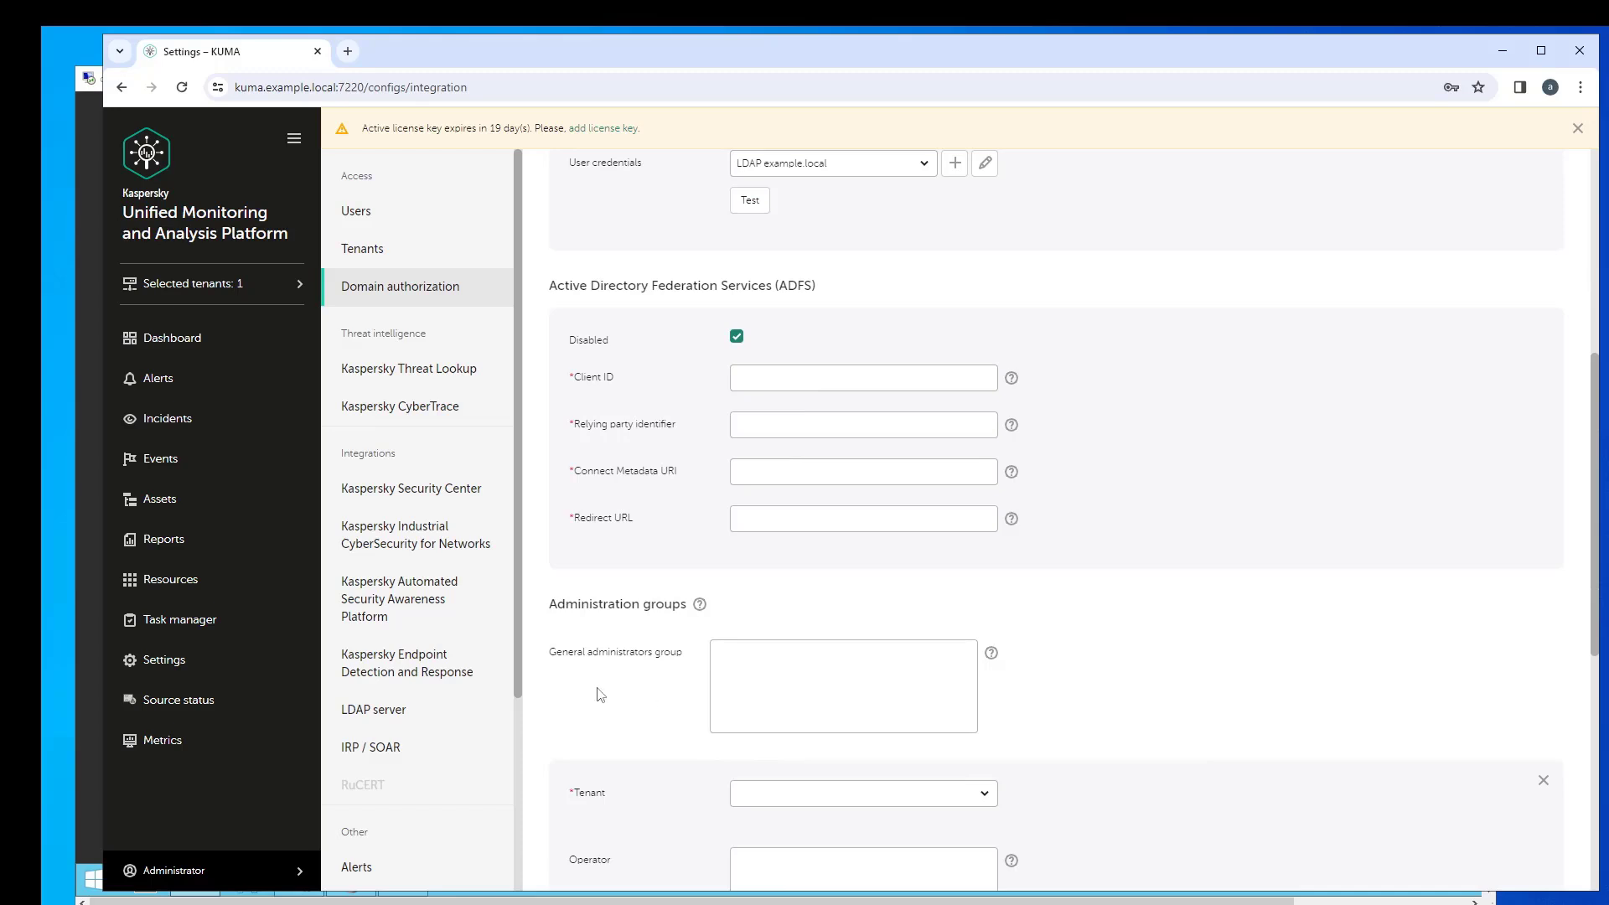
{"action": "scroll", "coordinate": [600, 695], "scroll_direction": "down", "scroll_amount": 1}
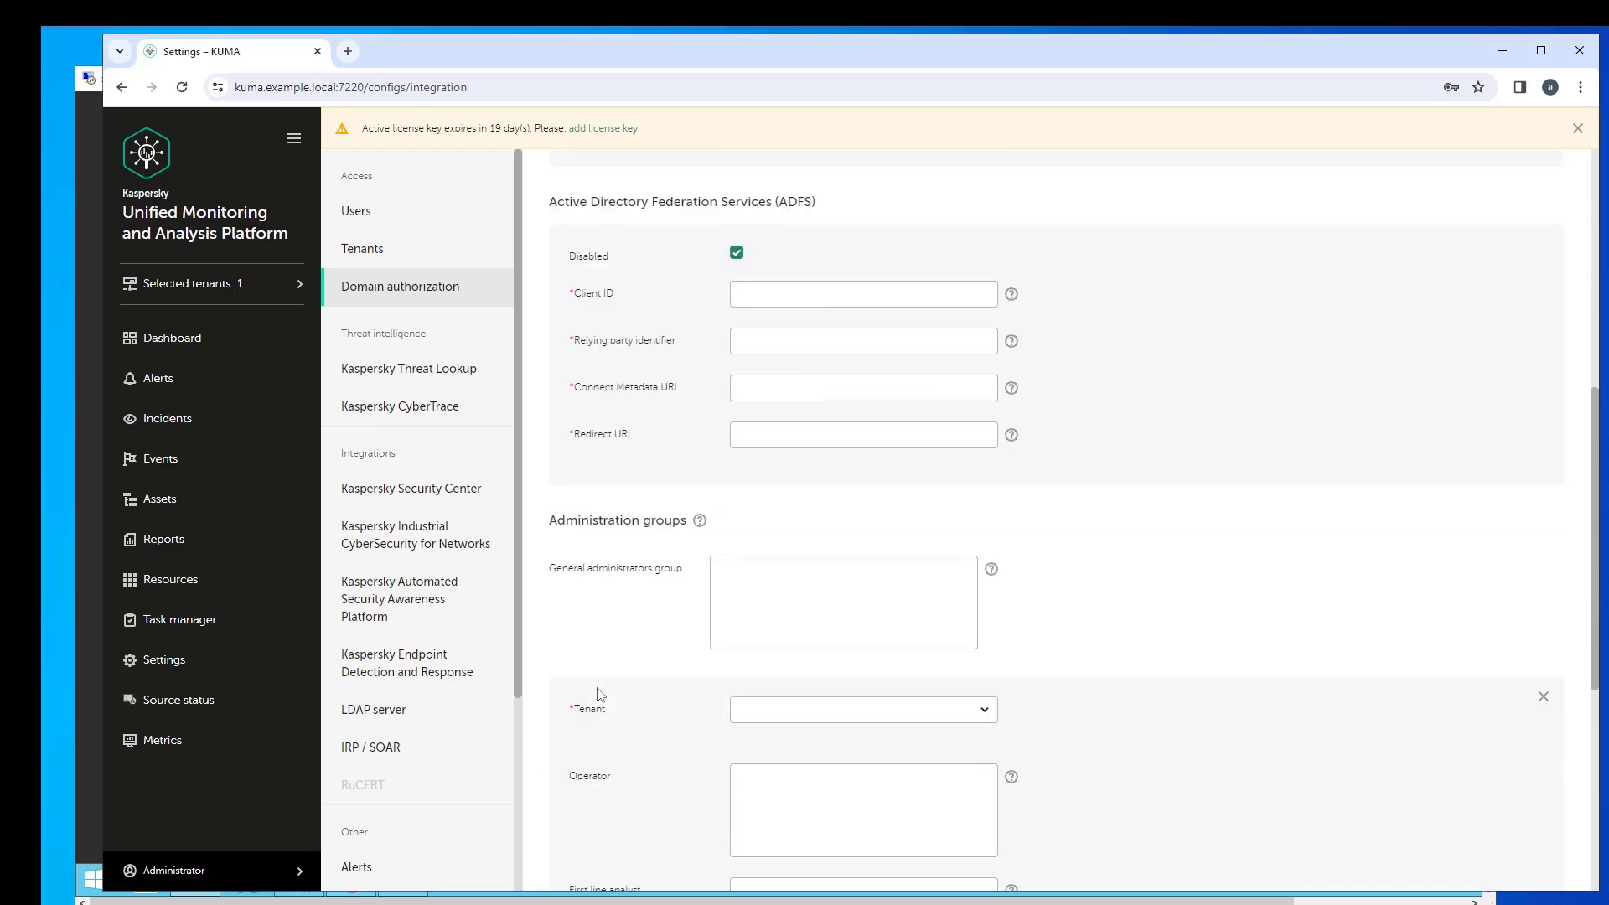
{"action": "left_click", "coordinate": [843, 711]}
{"action": "left_click", "coordinate": [773, 742]}
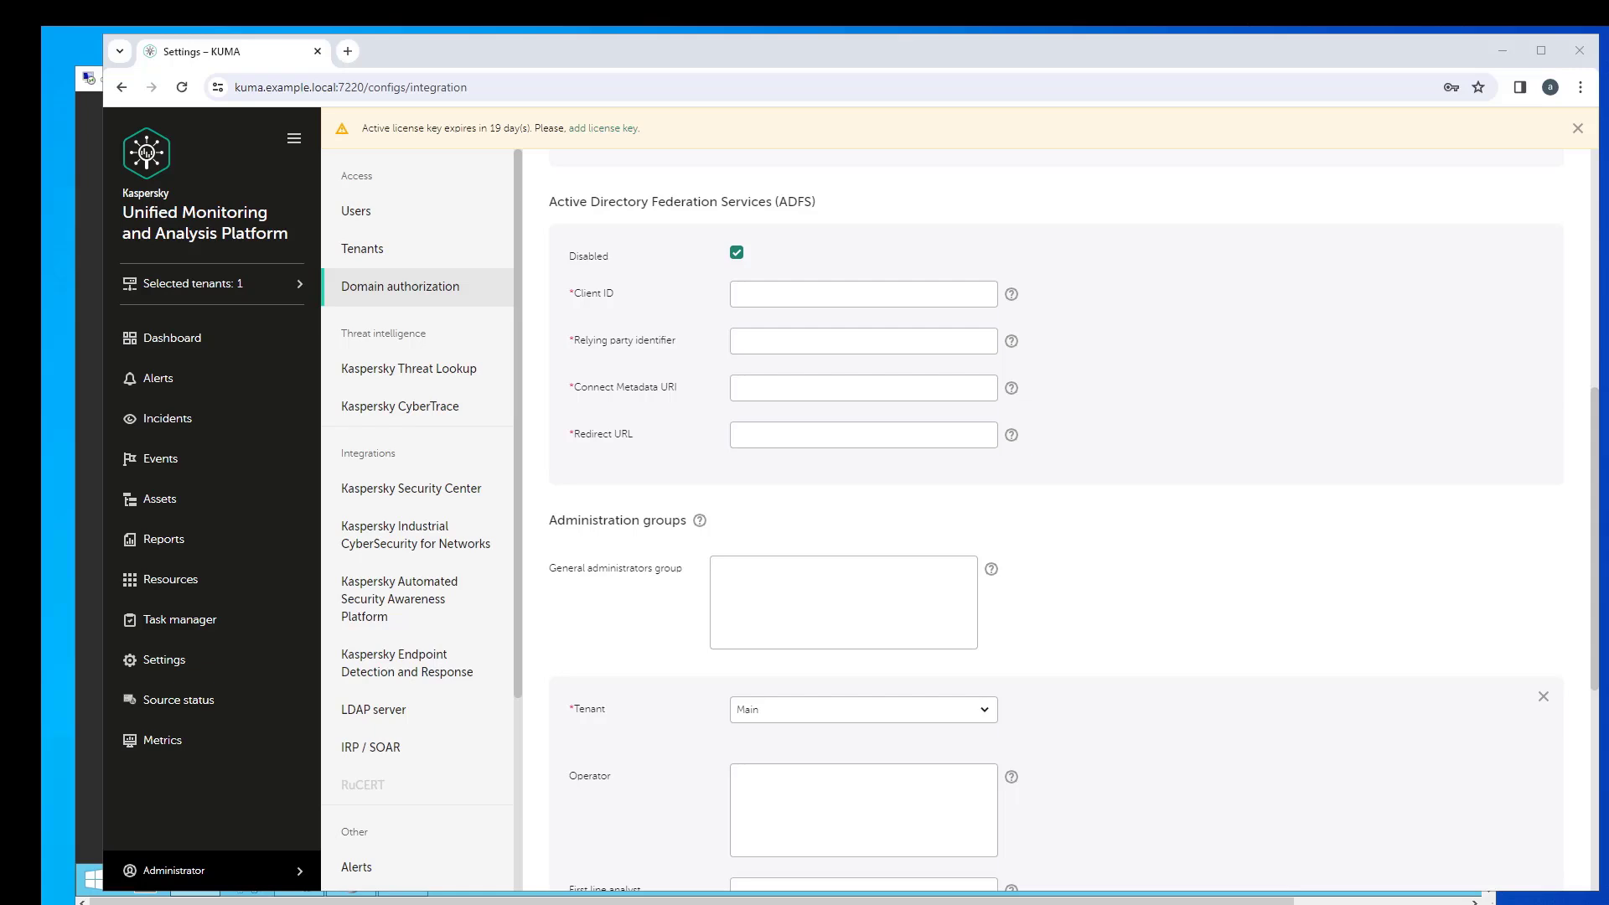
- Paste the KUMA general admins and KUMA analysts group DNs into General administrators and Analyst
{"action": "left_click", "coordinate": [769, 577]}
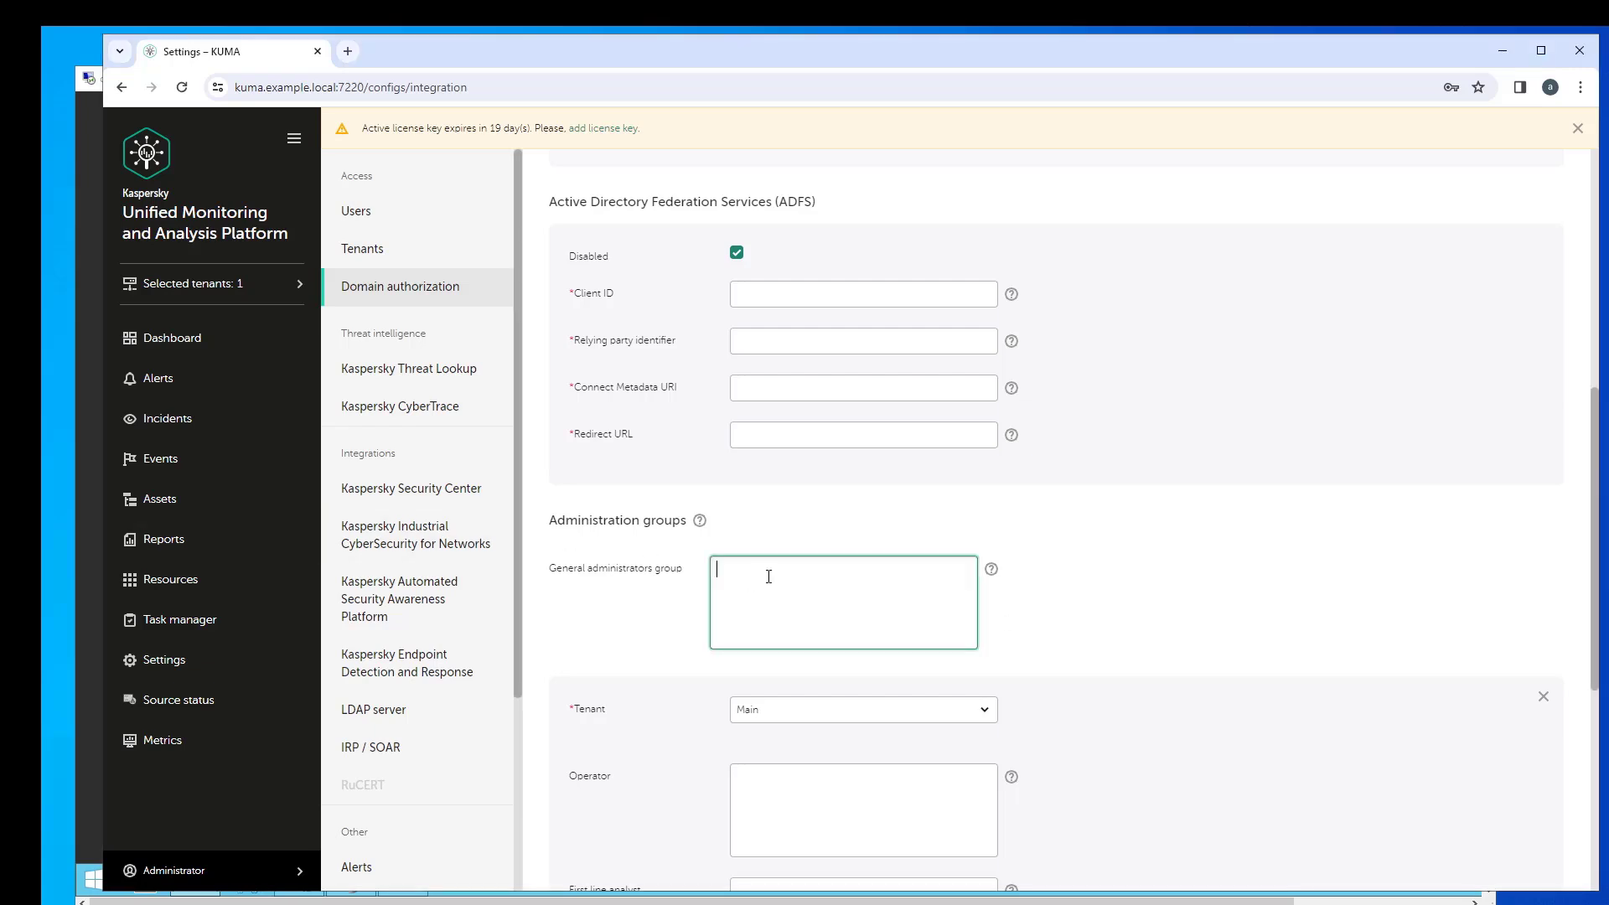
{"action": "type", "text": "CN=KUMA general admins,OU=Groups,OU=KUMA_Demo,DC=example,DC=local"}
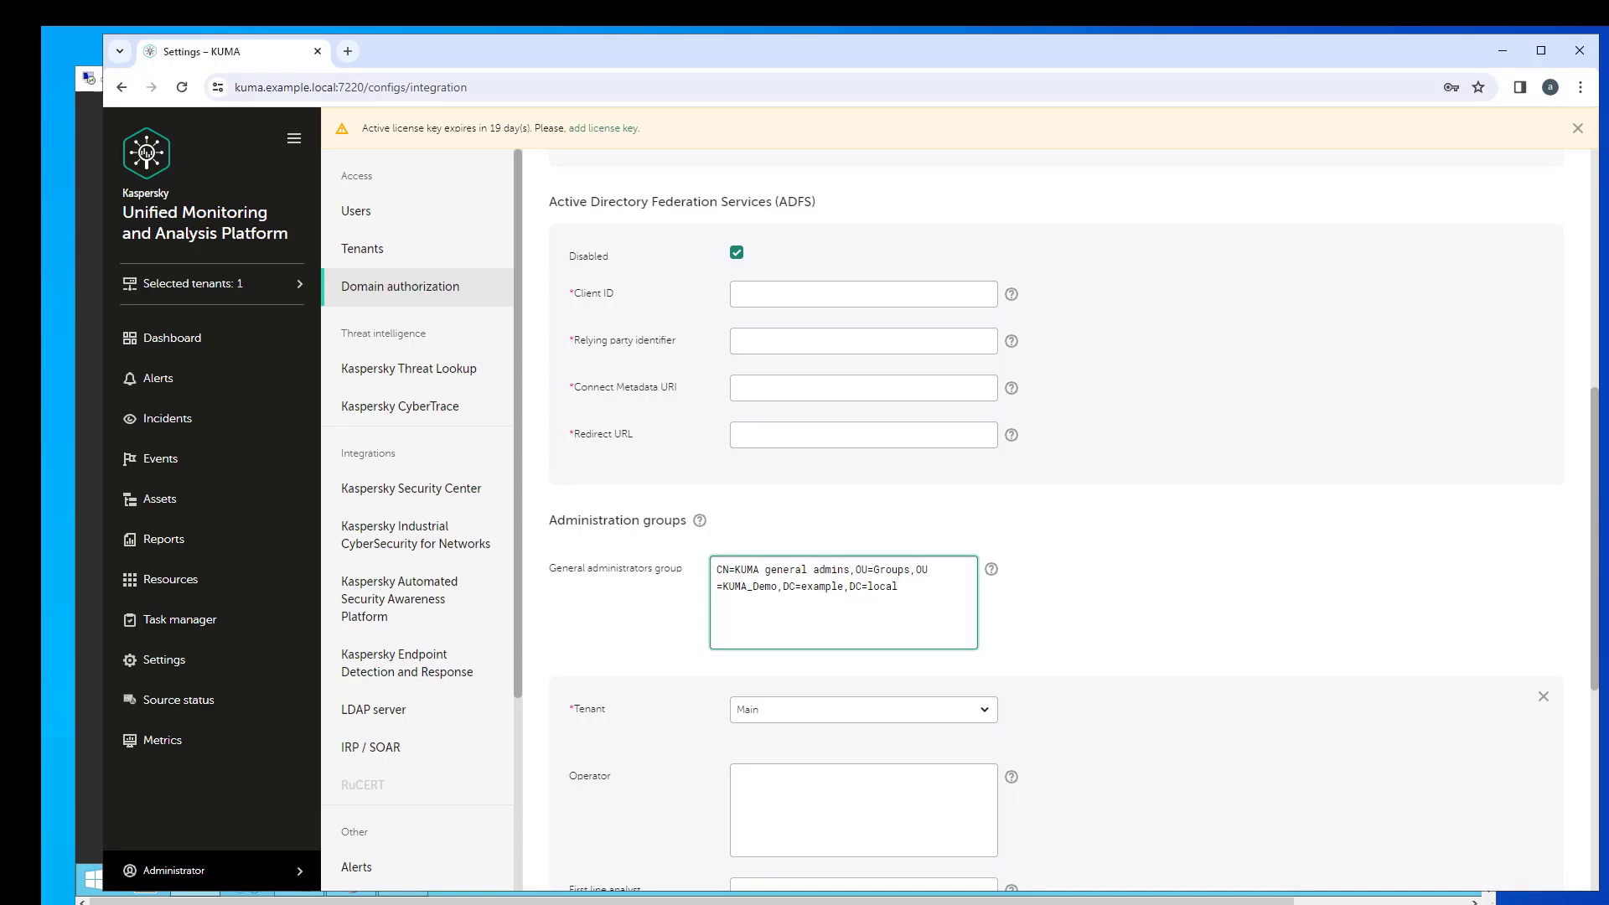
{"action": "key", "text": "alt+Tab"}
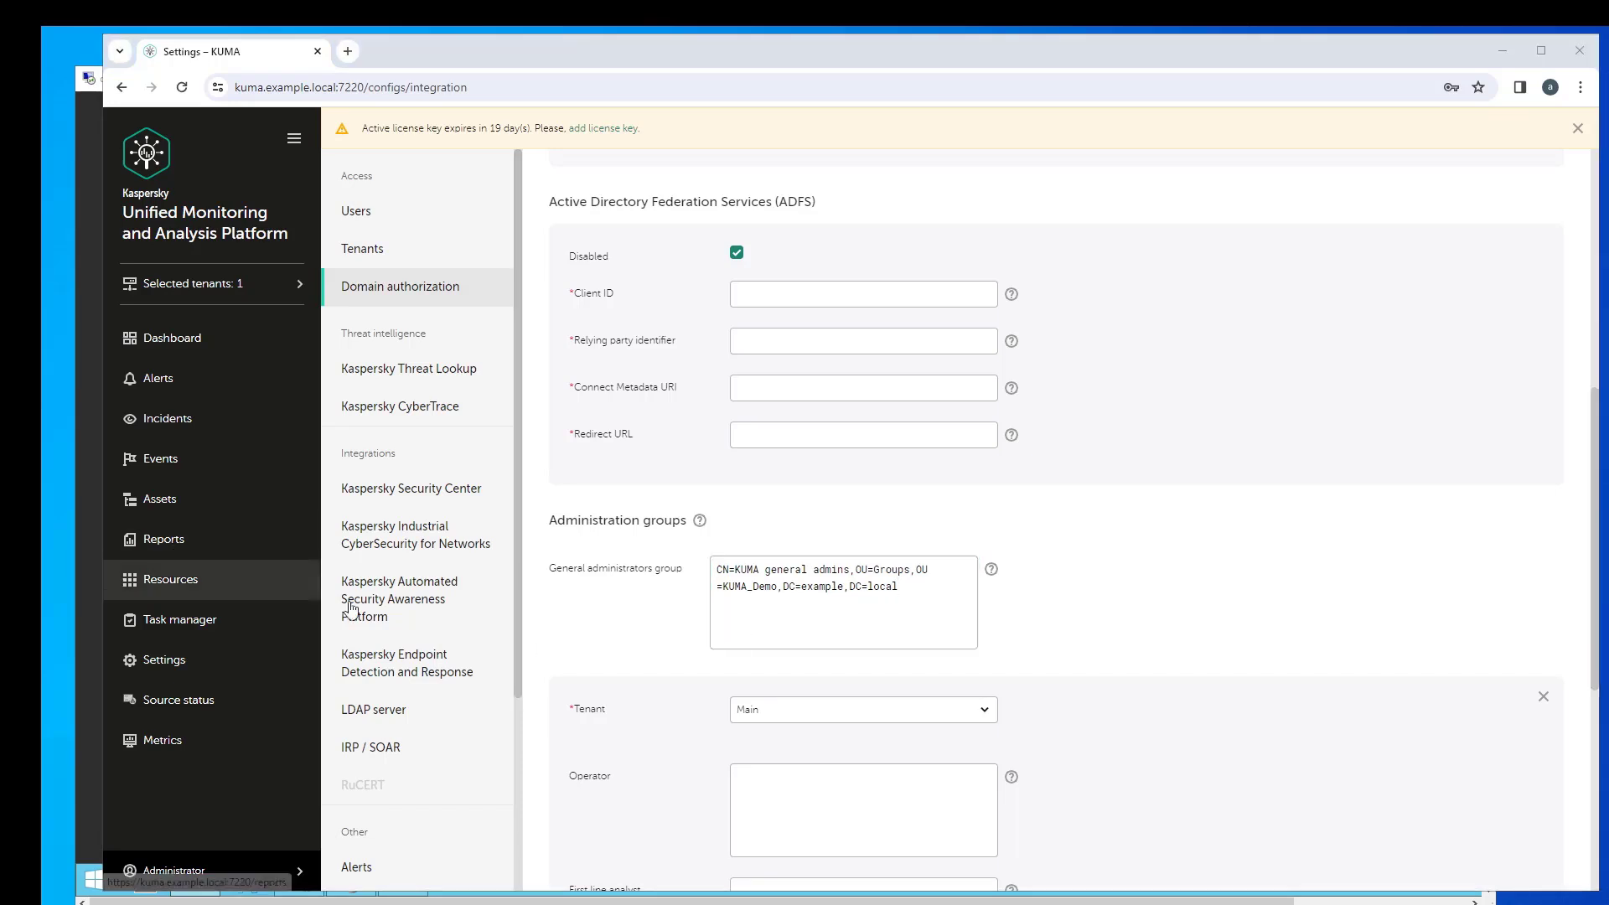
{"action": "left_click", "coordinate": [1179, 603]}
{"action": "scroll", "coordinate": [1172, 609], "scroll_direction": "down", "scroll_amount": 6}
{"action": "left_click", "coordinate": [811, 525]}
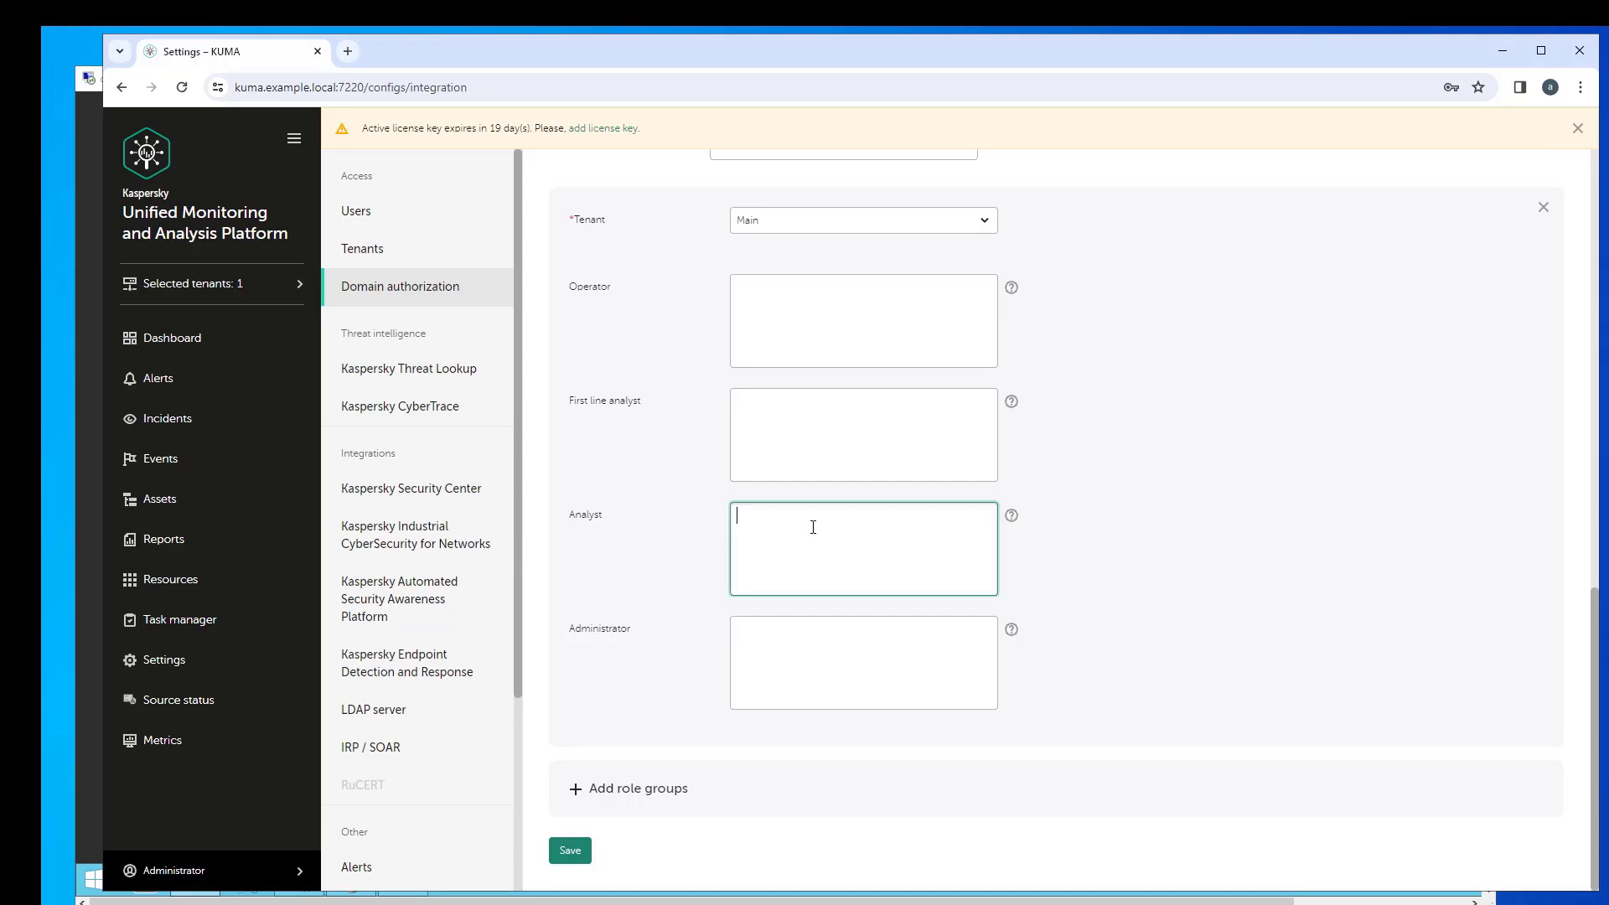
{"action": "type", "text": "CN=KUMA analysts,OU=Groups,OU=KUMA_Demo,DC=example,DC=local"}
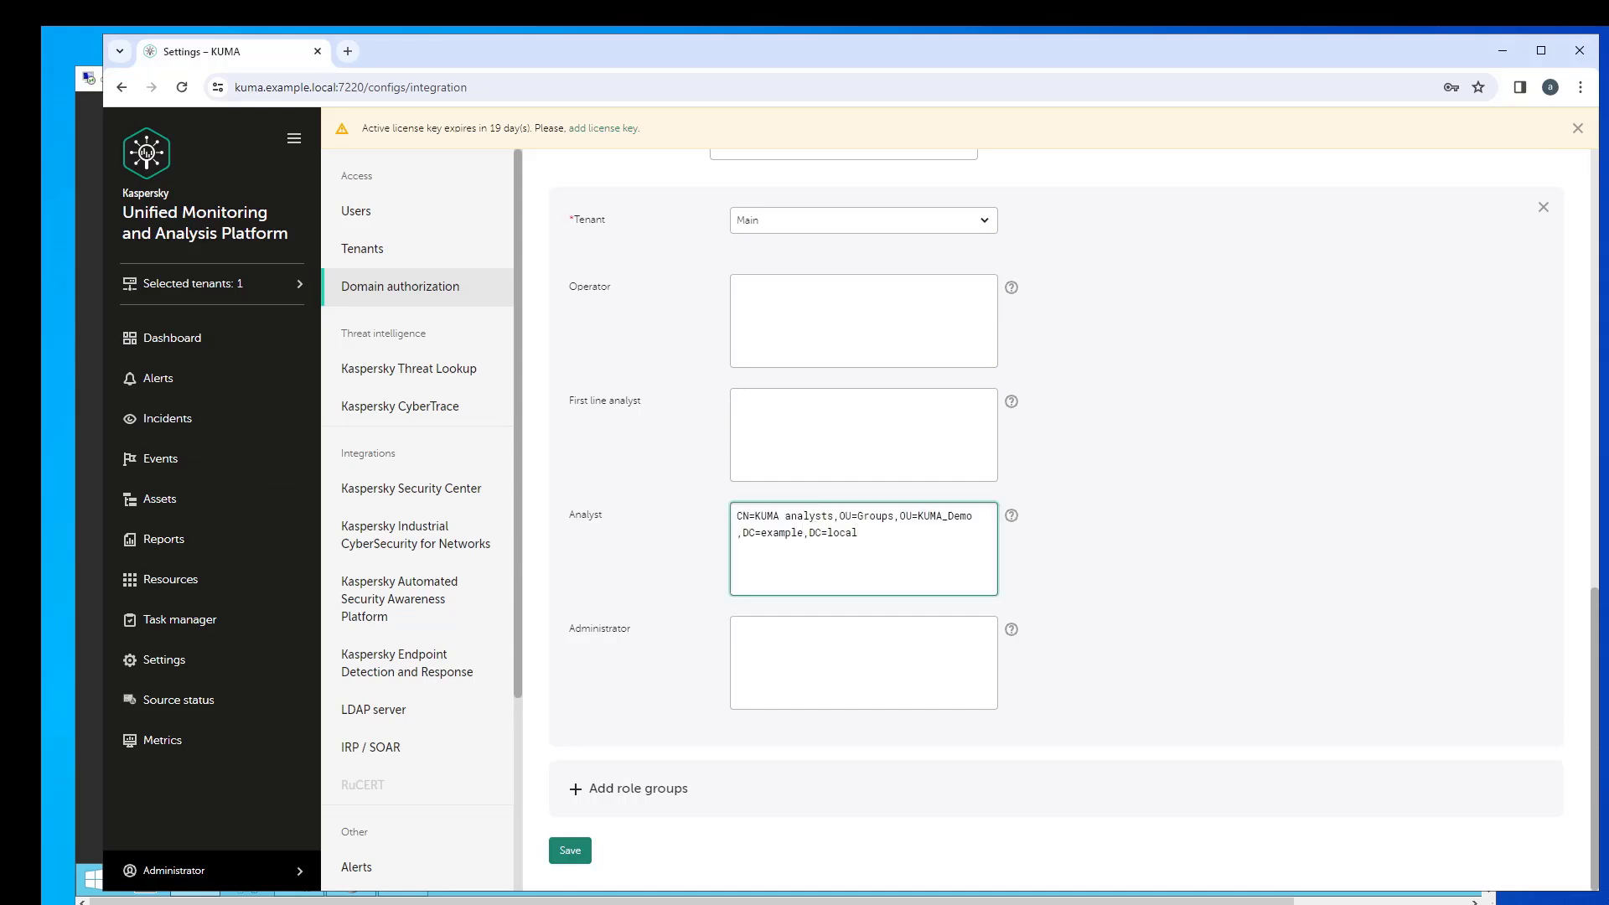
- Paste the KUMA admins group DN into Administrator and save the domain authorization settings
{"action": "key", "text": "alt+Tab"}
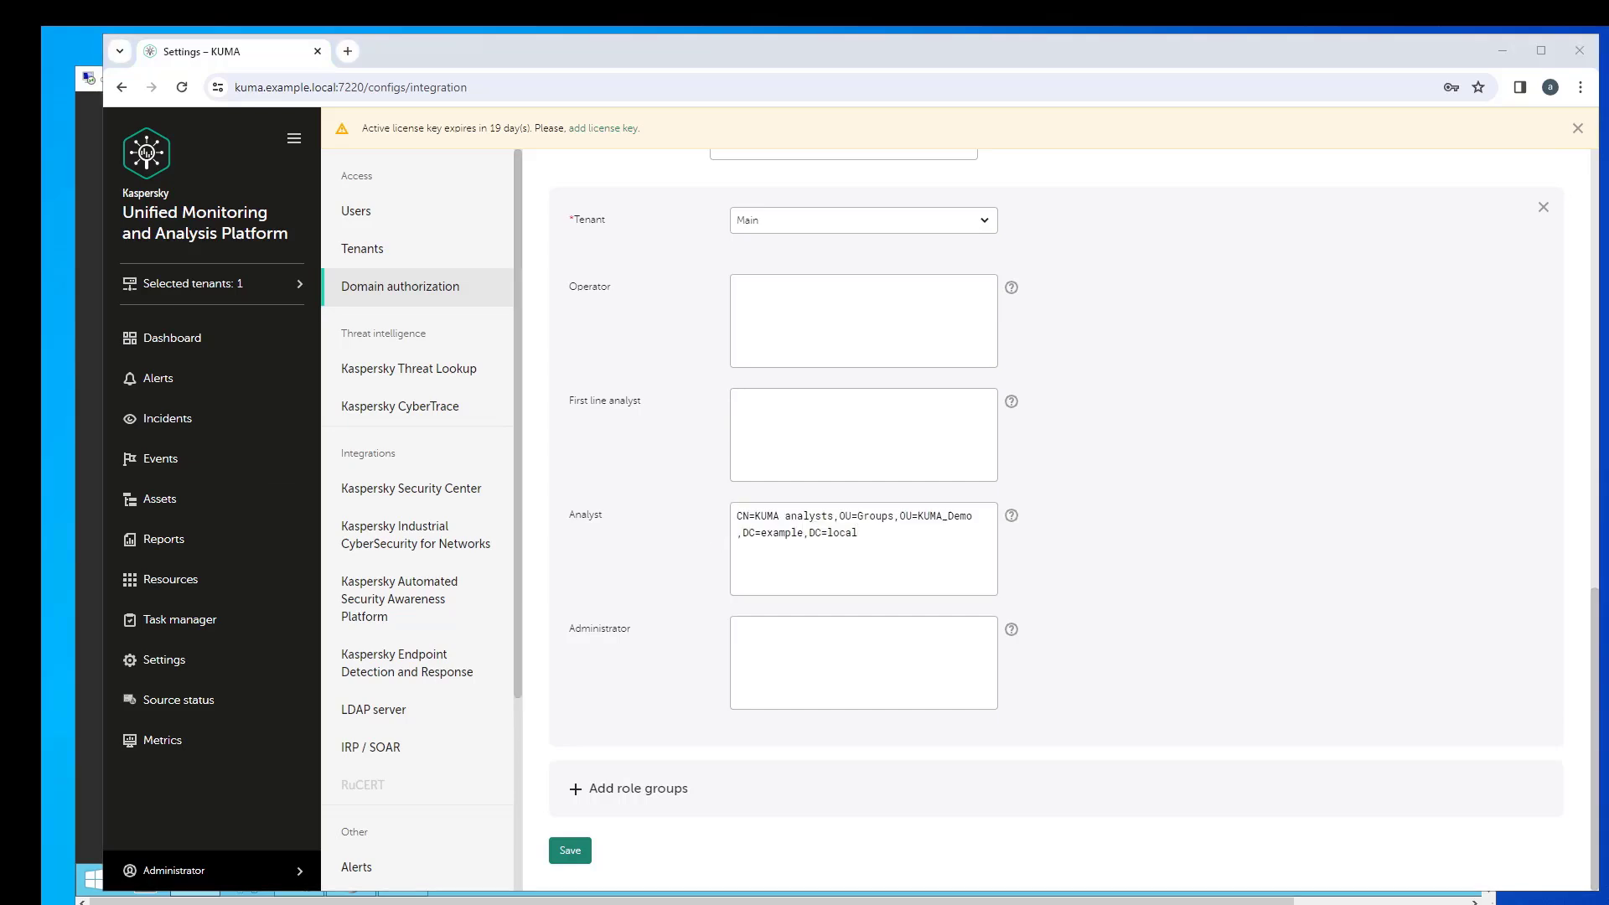
{"action": "left_click", "coordinate": [755, 650]}
{"action": "type", "text": "CN=KUMA admins,OU=Groups,OU=KUMA_Demo,DC=example,DC=local"}
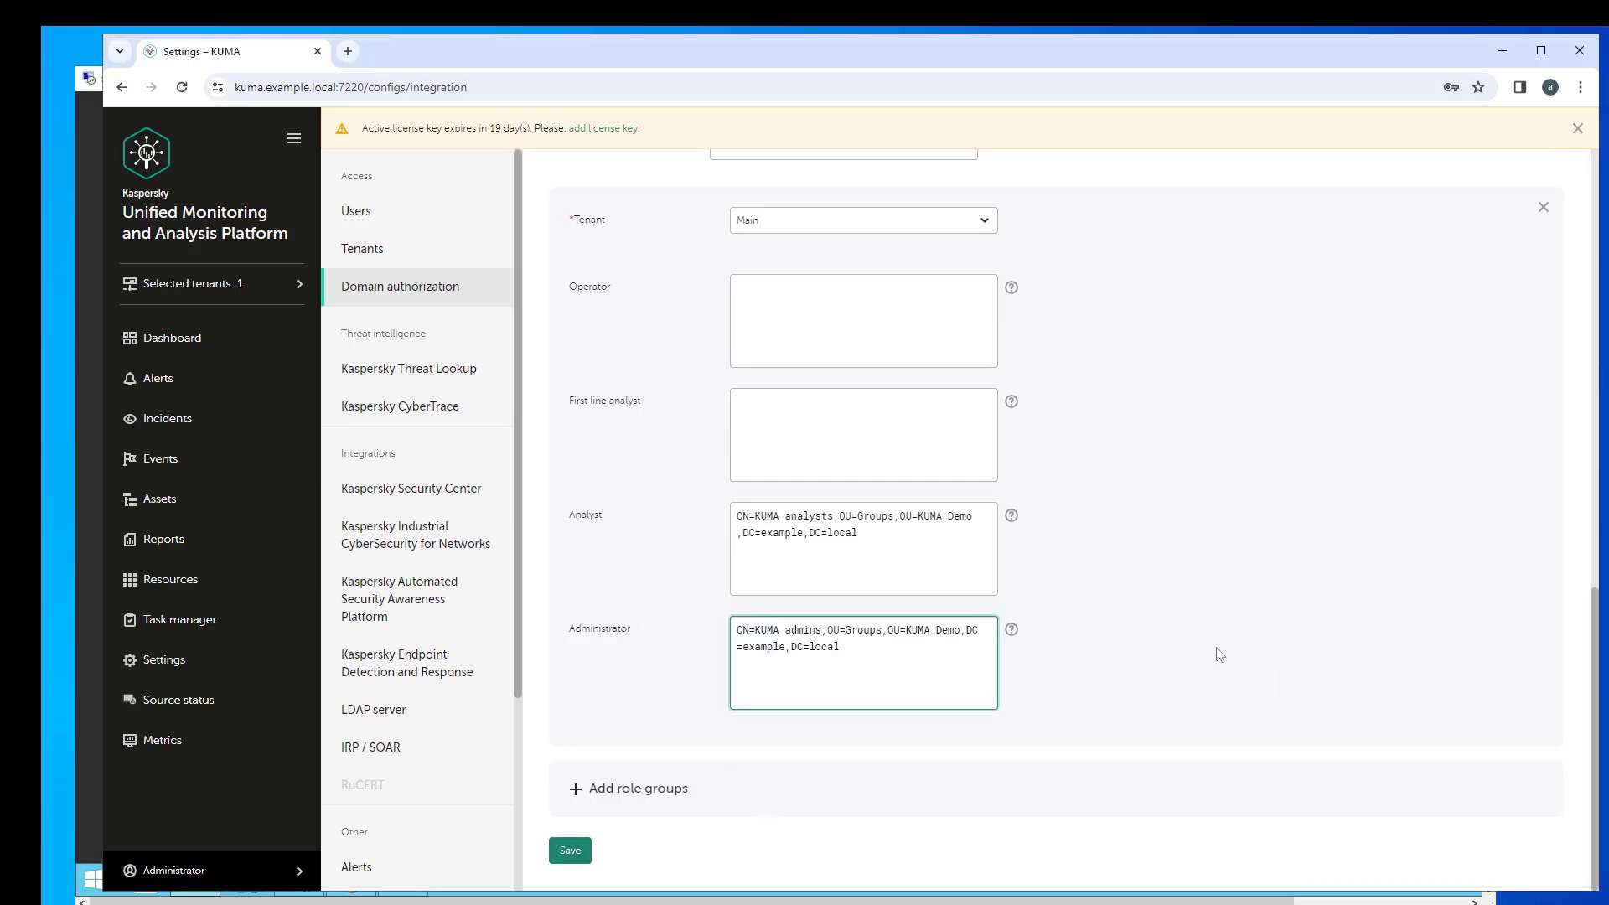
{"action": "left_click", "coordinate": [1207, 655]}
{"action": "scroll", "coordinate": [1198, 658], "scroll_direction": "up", "scroll_amount": 2}
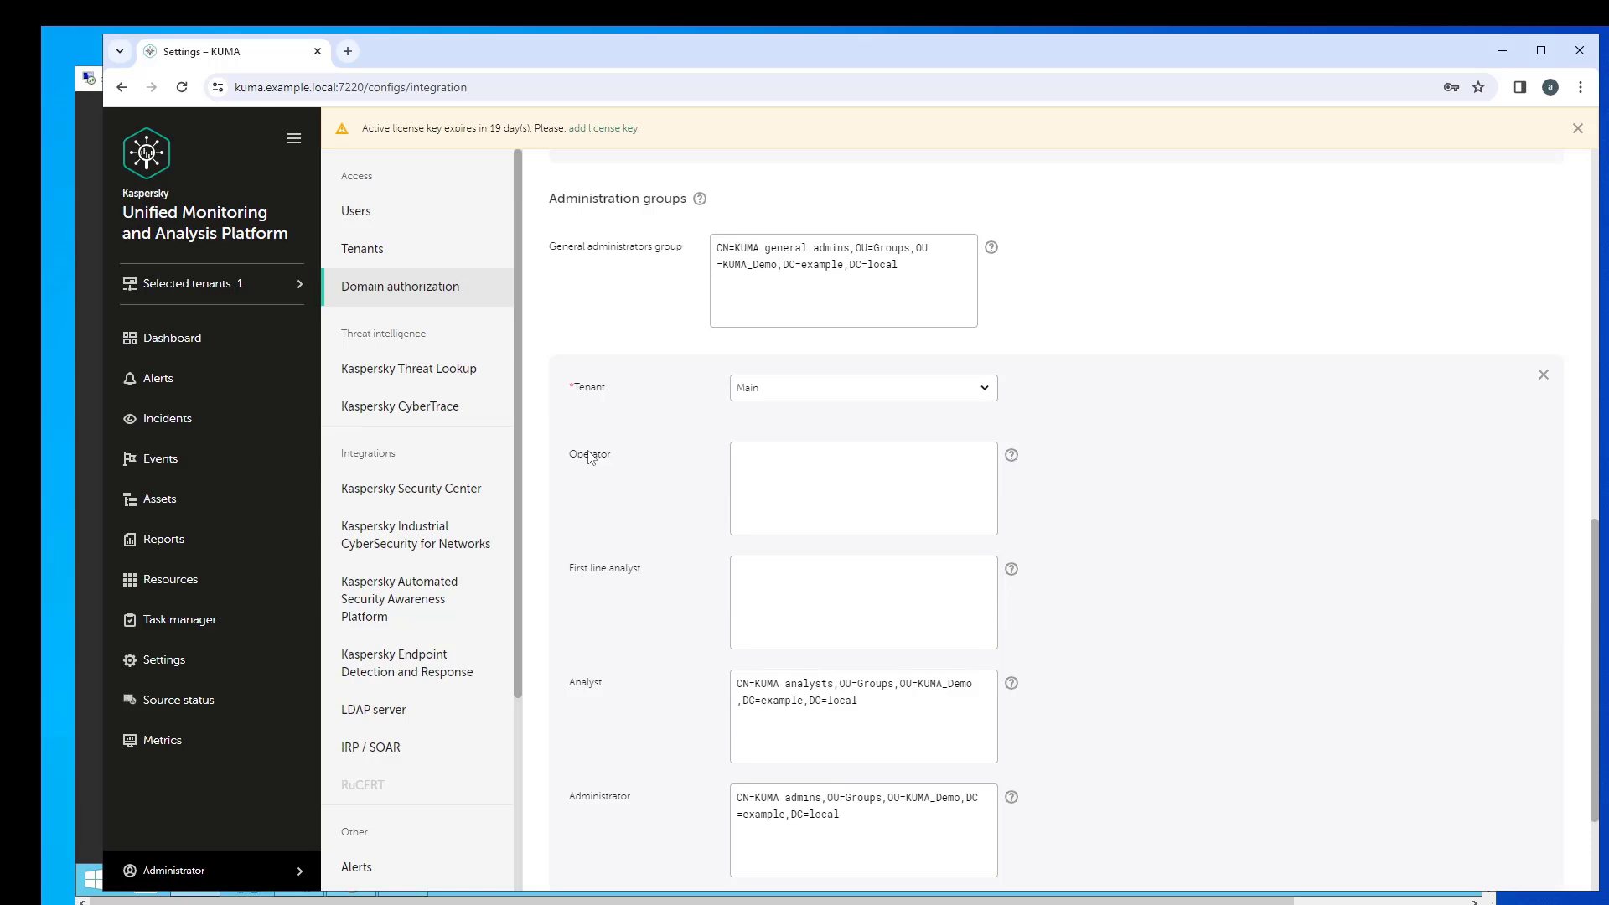
{"action": "scroll", "coordinate": [589, 457], "scroll_direction": "down", "scroll_amount": 2}
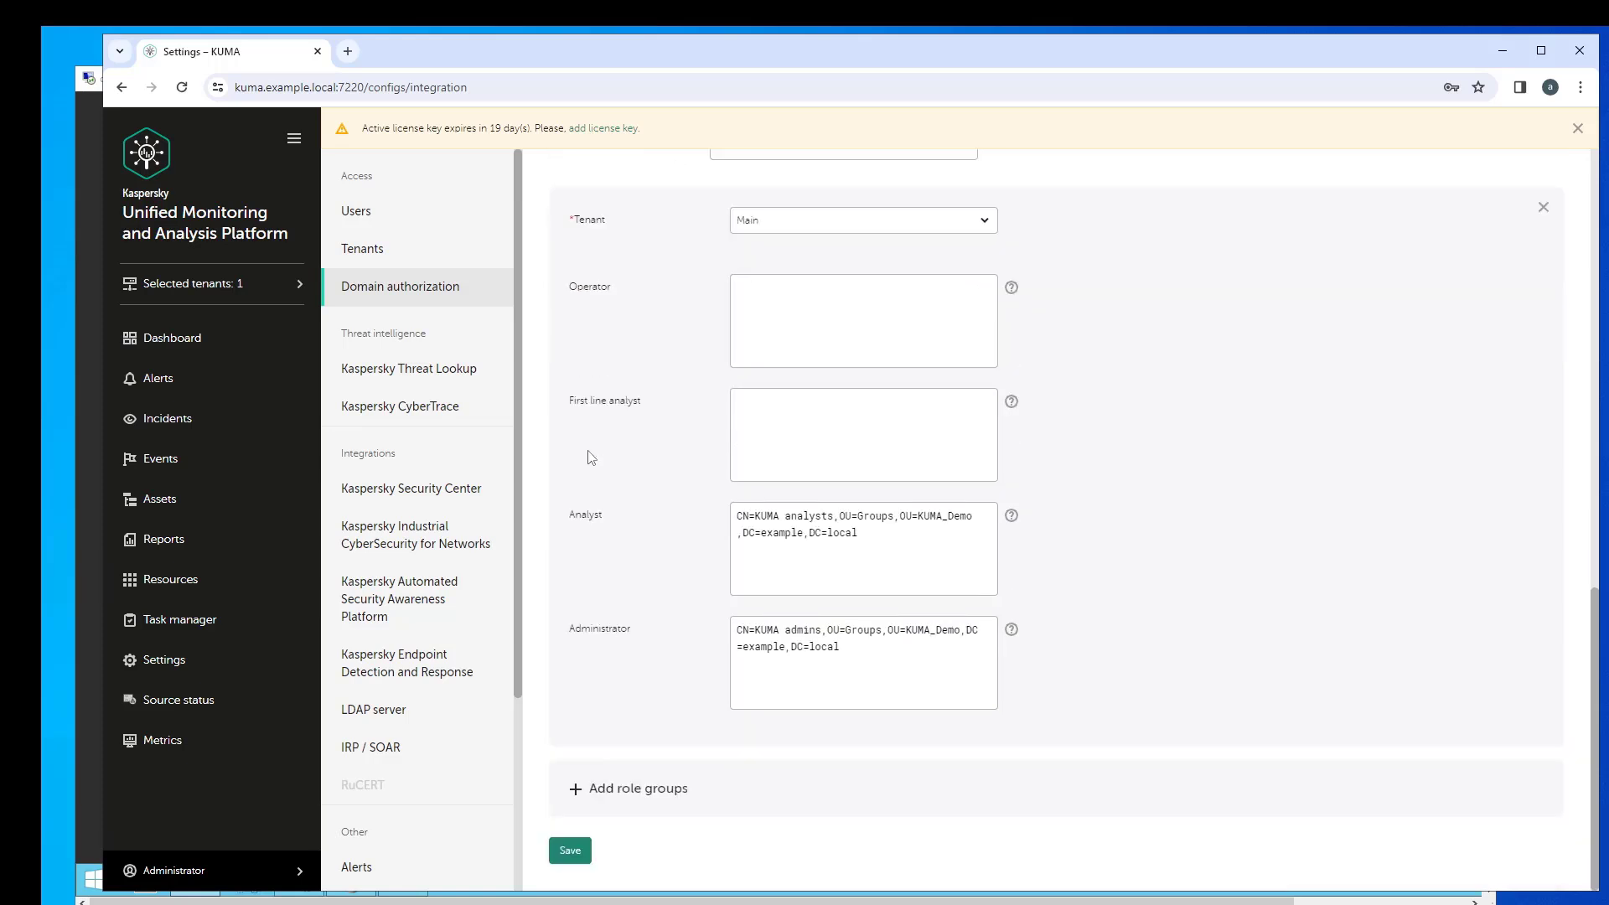
{"action": "left_click", "coordinate": [568, 851]}
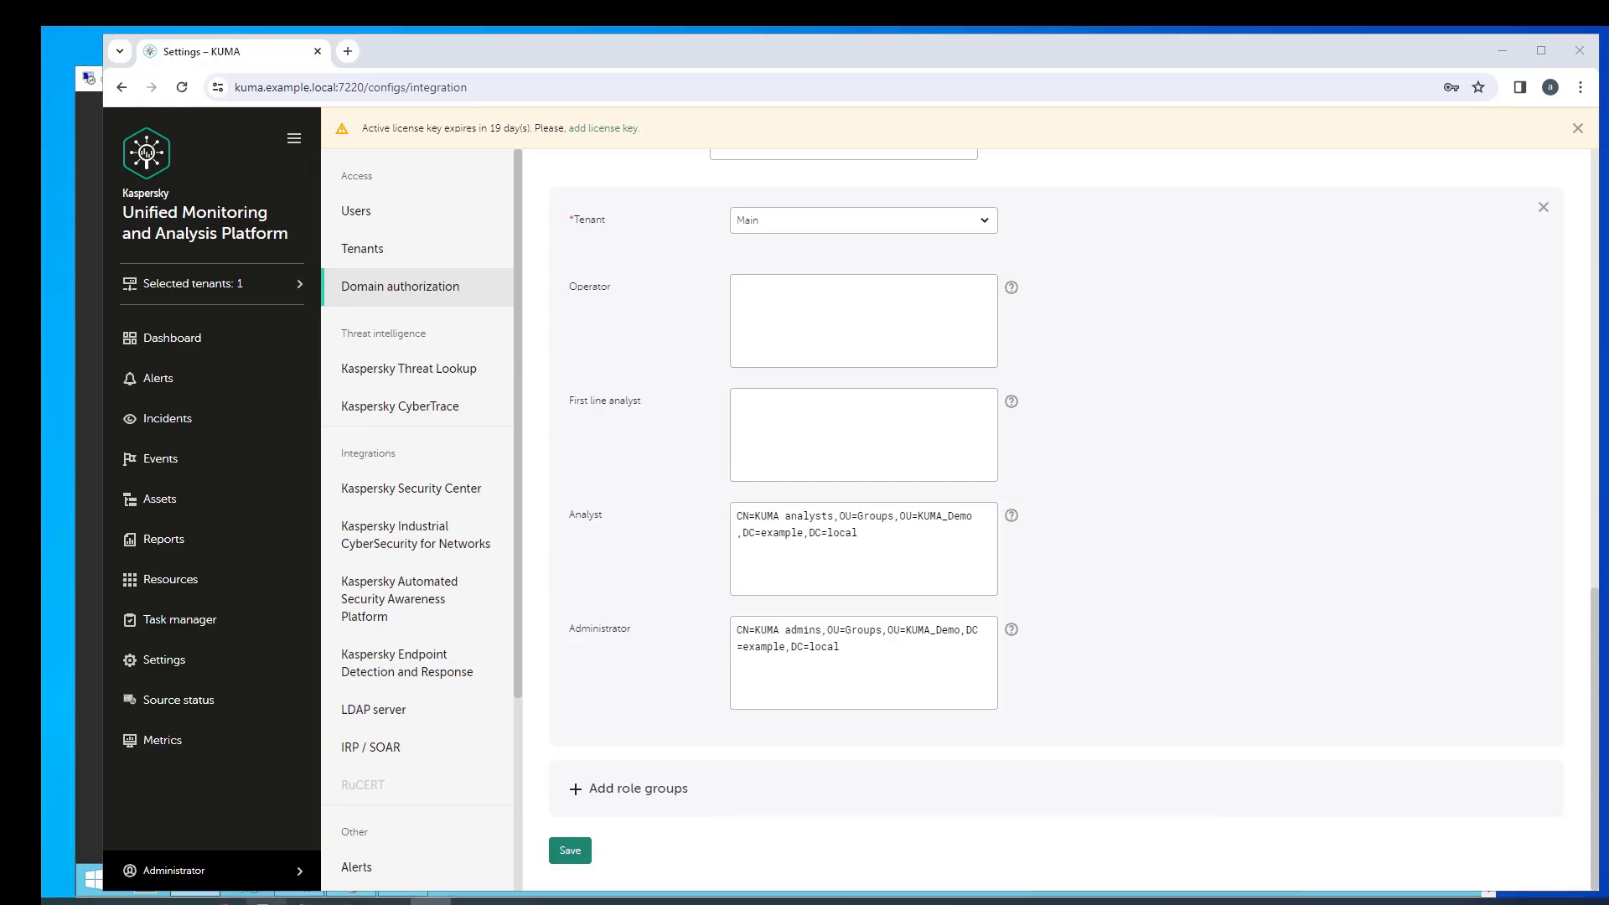
- Review the KUMA users list, then log out of the Administrator account
{"action": "left_click", "coordinate": [389, 215]}
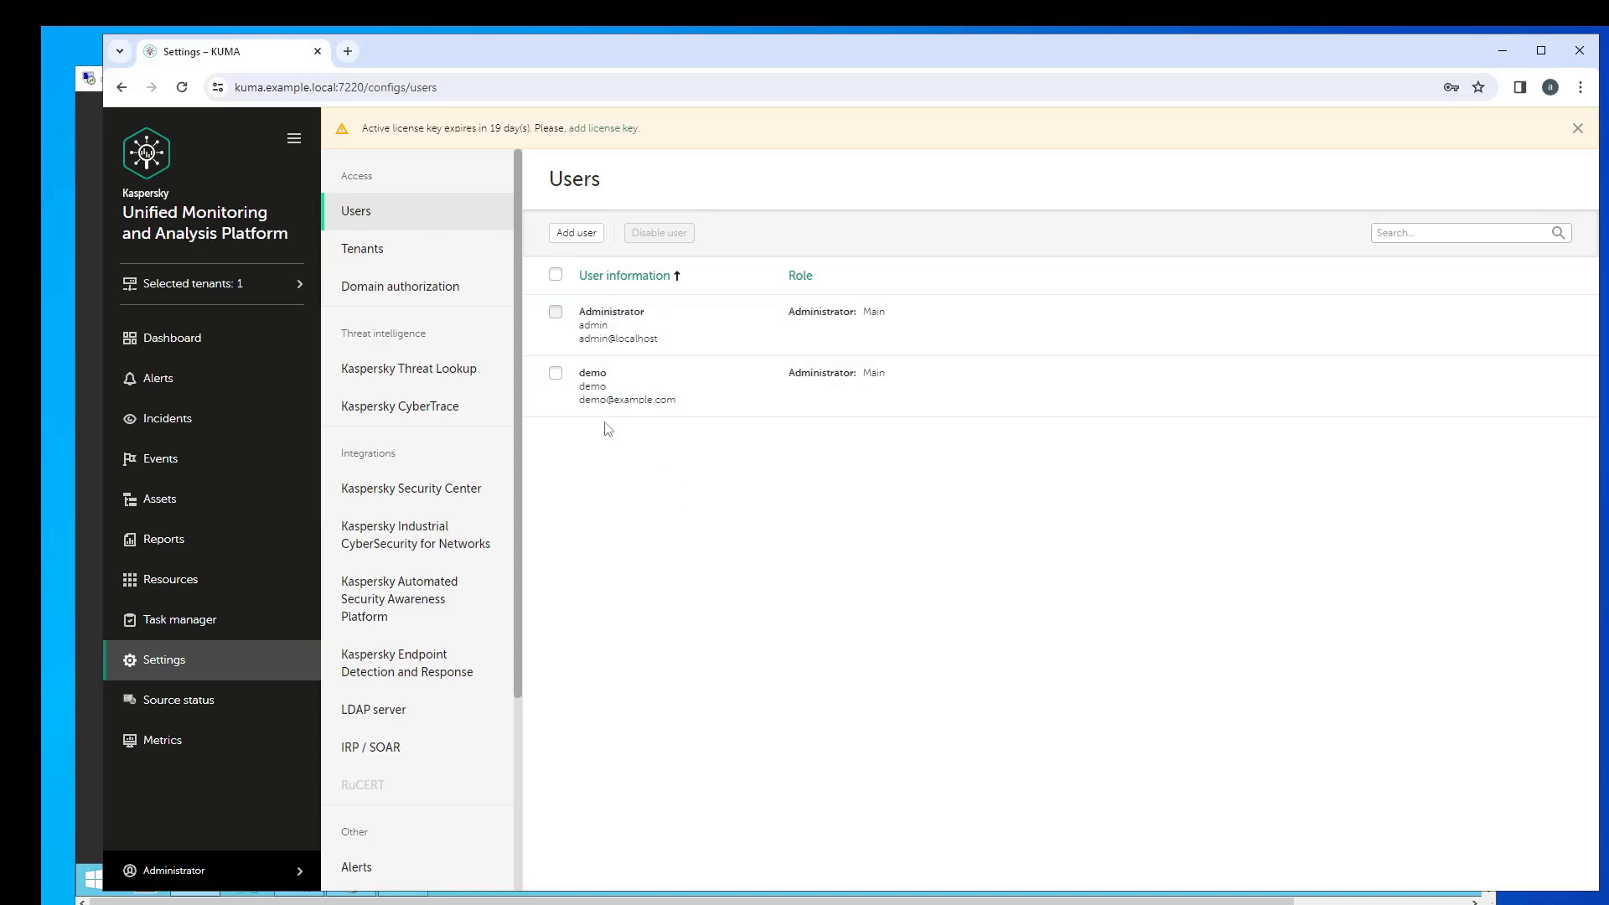
{"action": "left_click", "coordinate": [223, 871]}
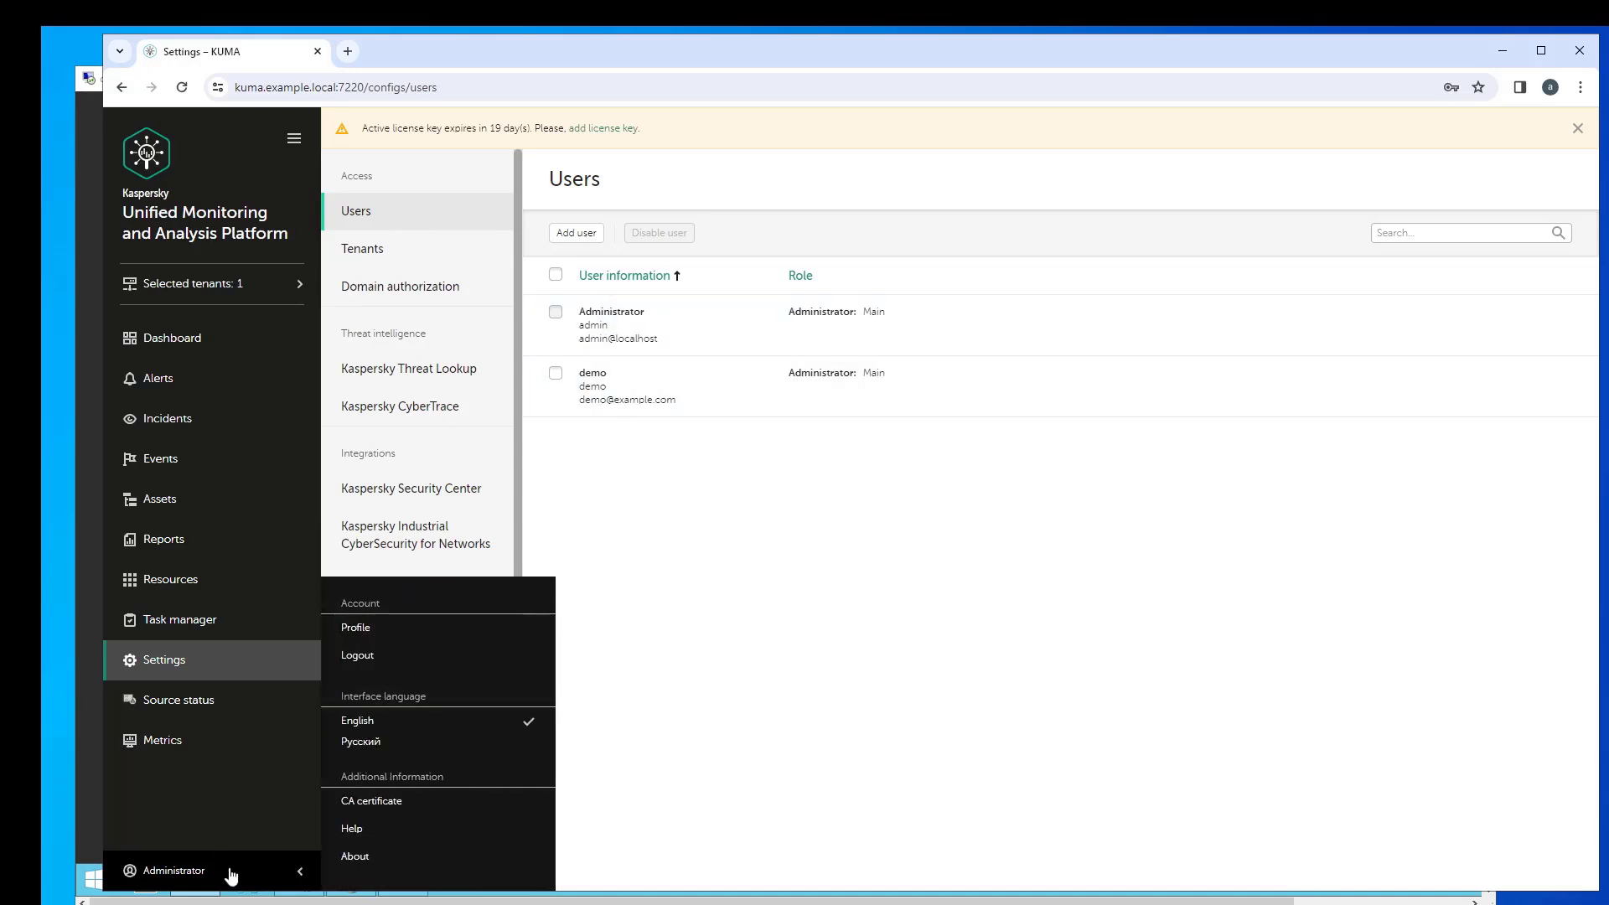
{"action": "left_click", "coordinate": [361, 654]}
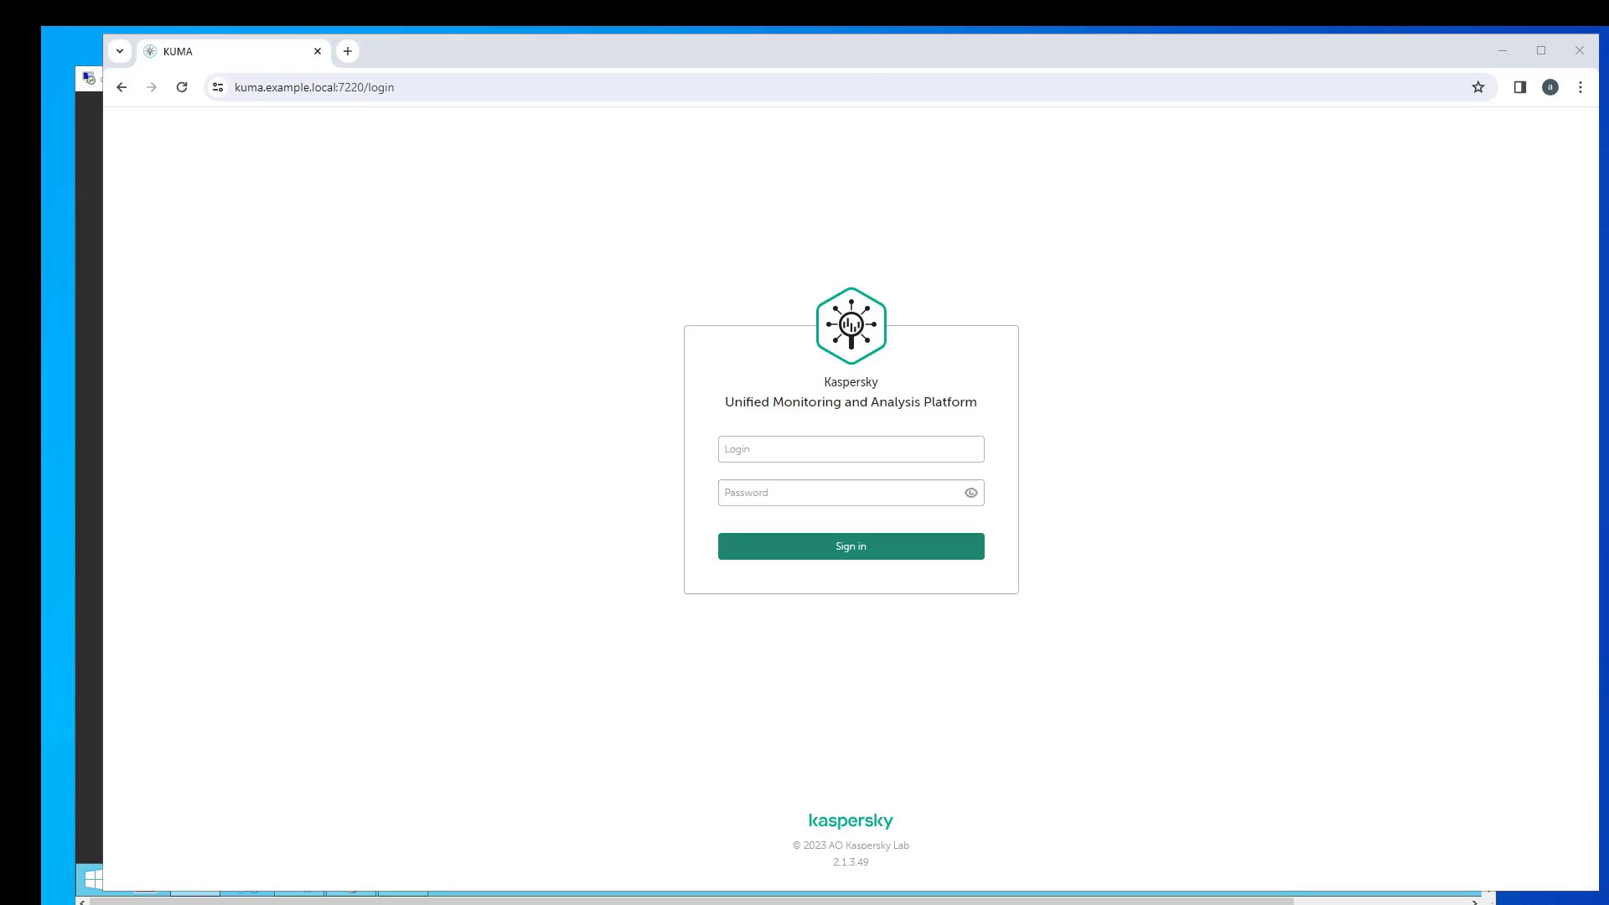
- Sign in with the analyst's example.local domain login and password
{"action": "left_click", "coordinate": [855, 442]}
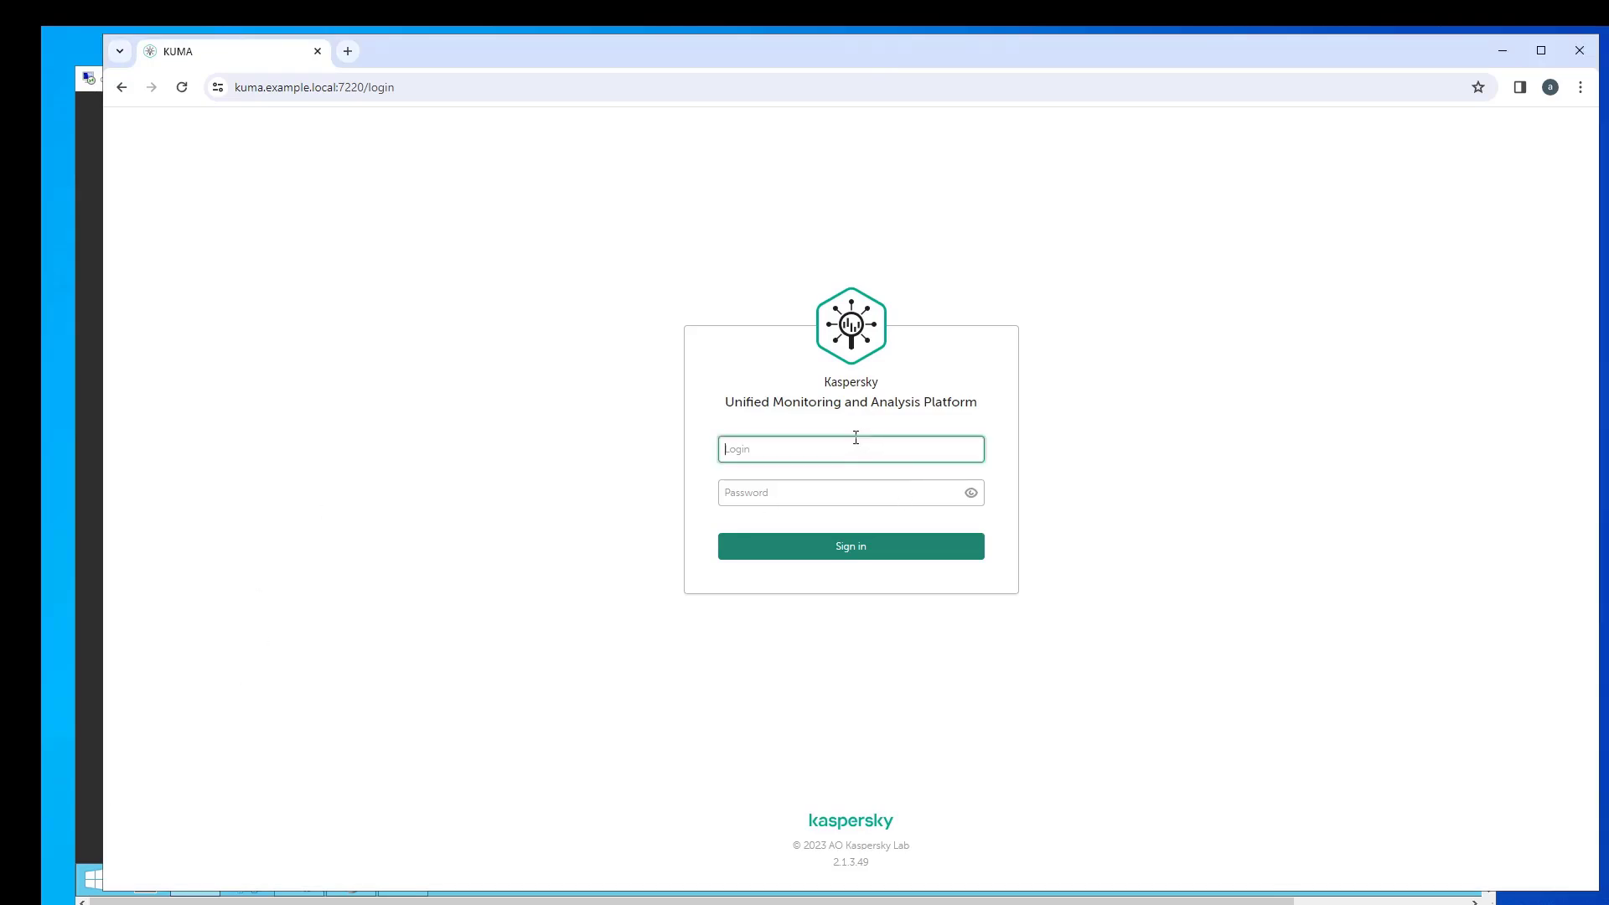
{"action": "type", "text": "Jane.Smith@example.local"}
{"action": "left_click", "coordinate": [779, 495]}
{"action": "type", "text": "********"}
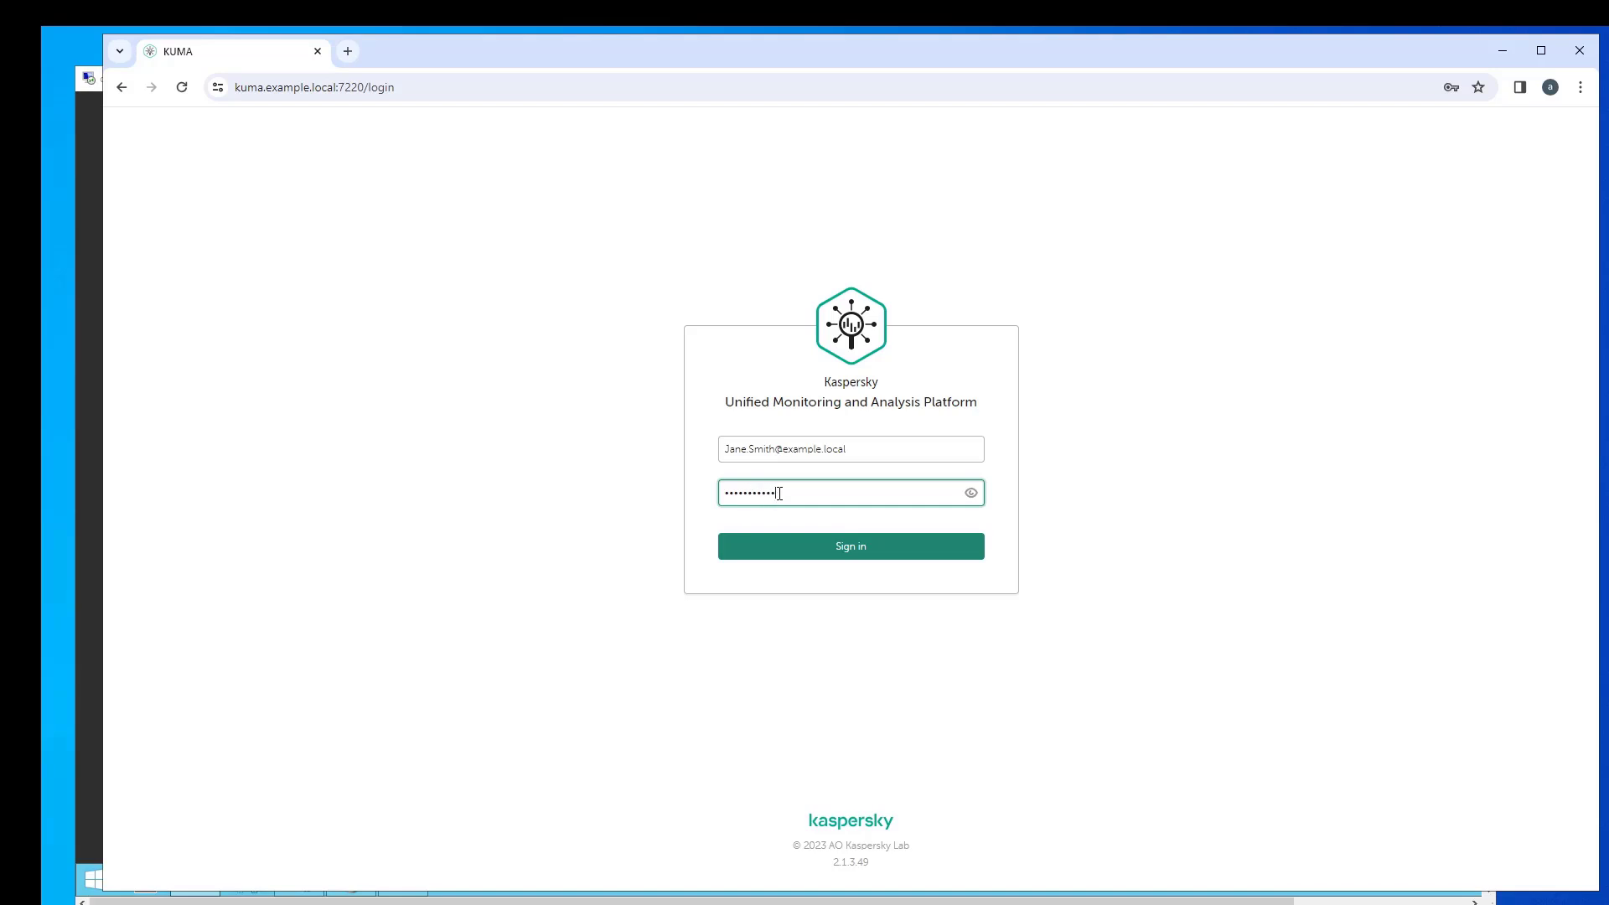
{"action": "key", "text": "Return"}
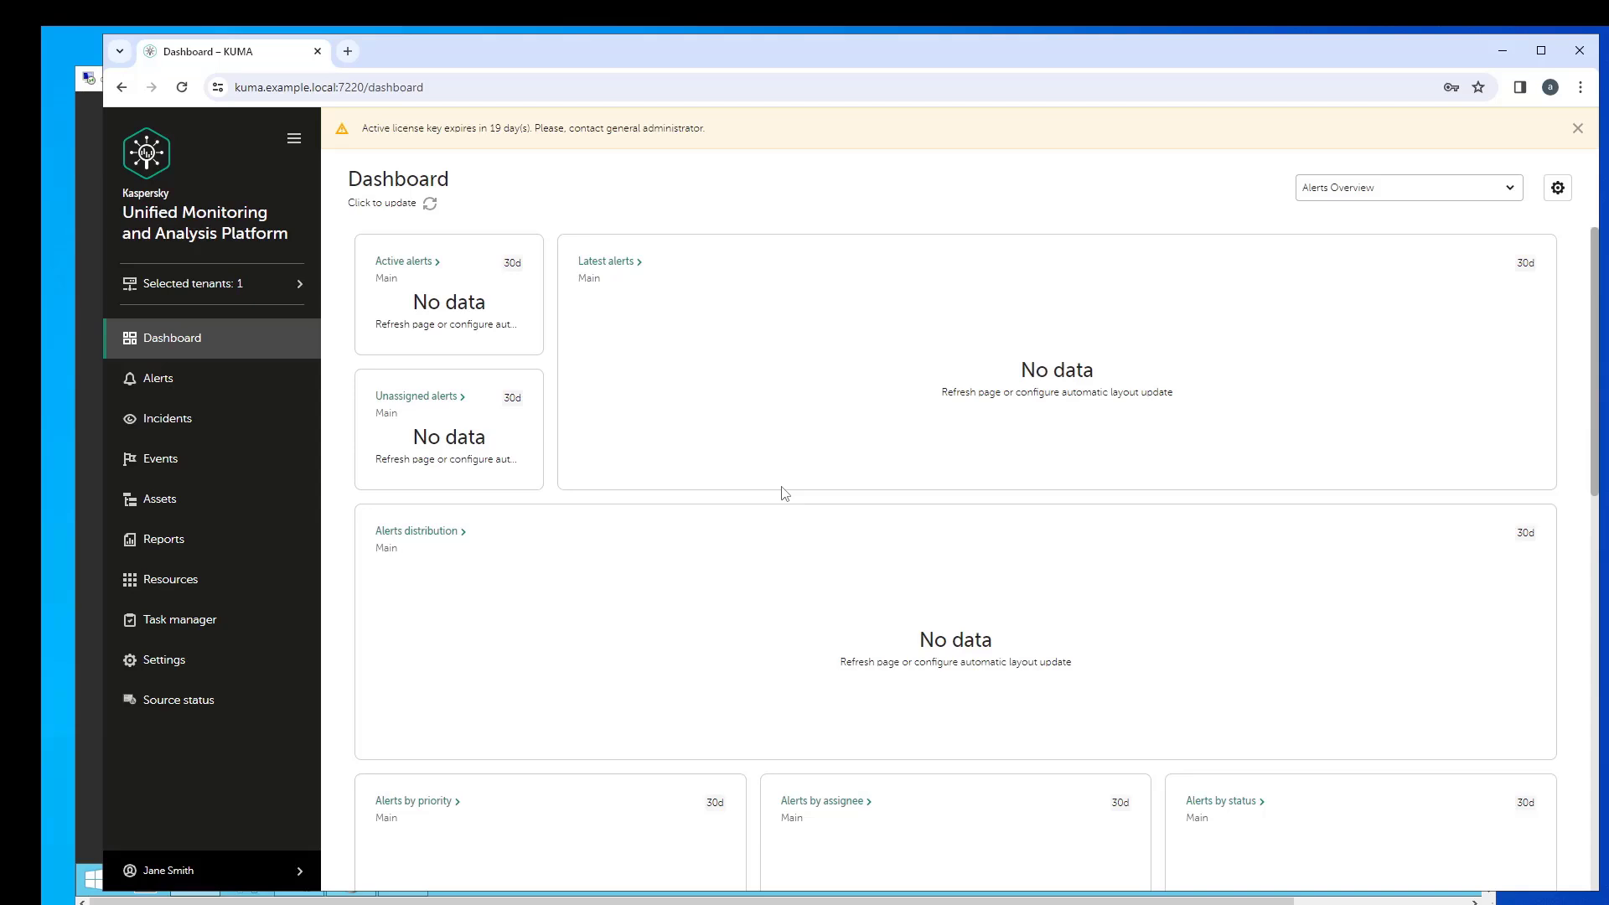
- Confirm the profile shows the Analyst role for Main, then open the analyst's Settings page
{"action": "left_click", "coordinate": [219, 876]}
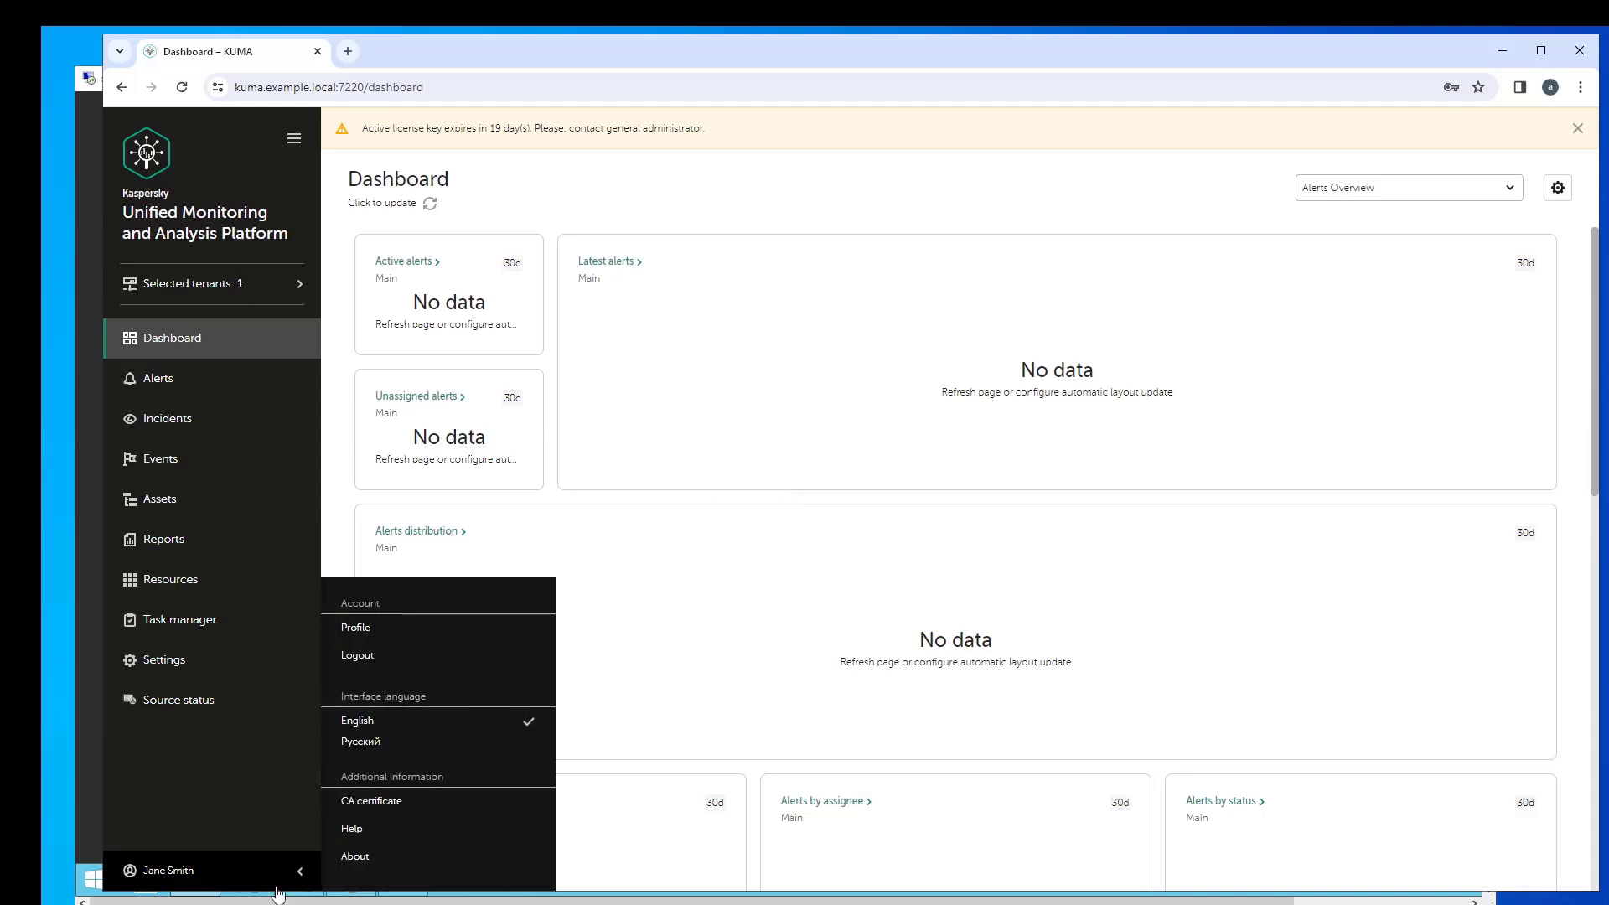
{"action": "left_click", "coordinate": [369, 629]}
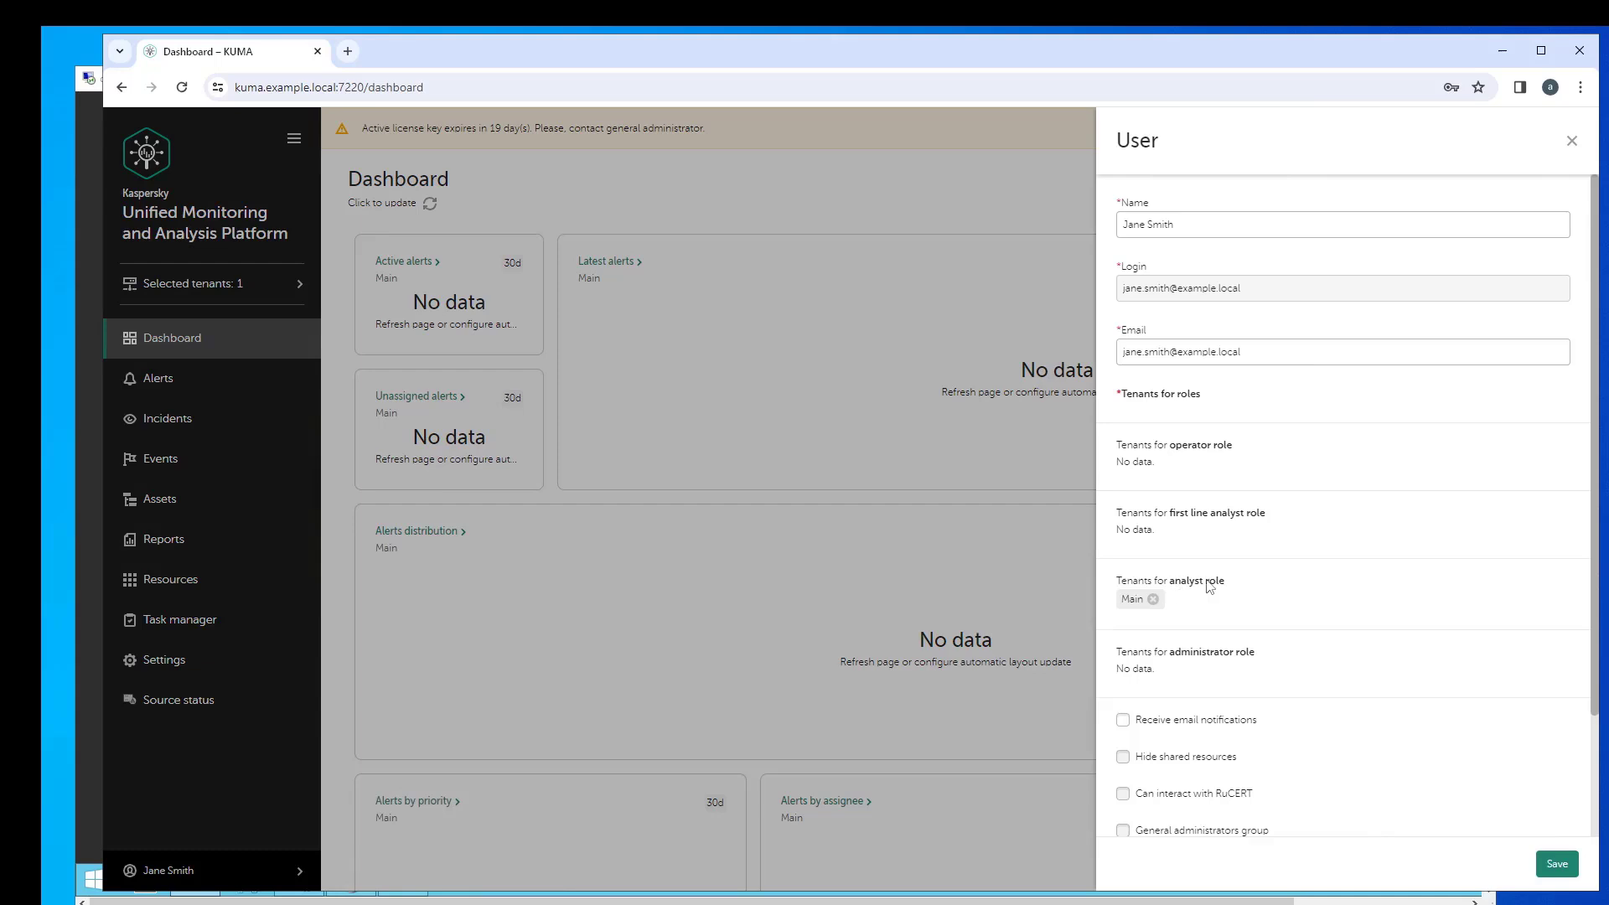
{"action": "left_click", "coordinate": [329, 704]}
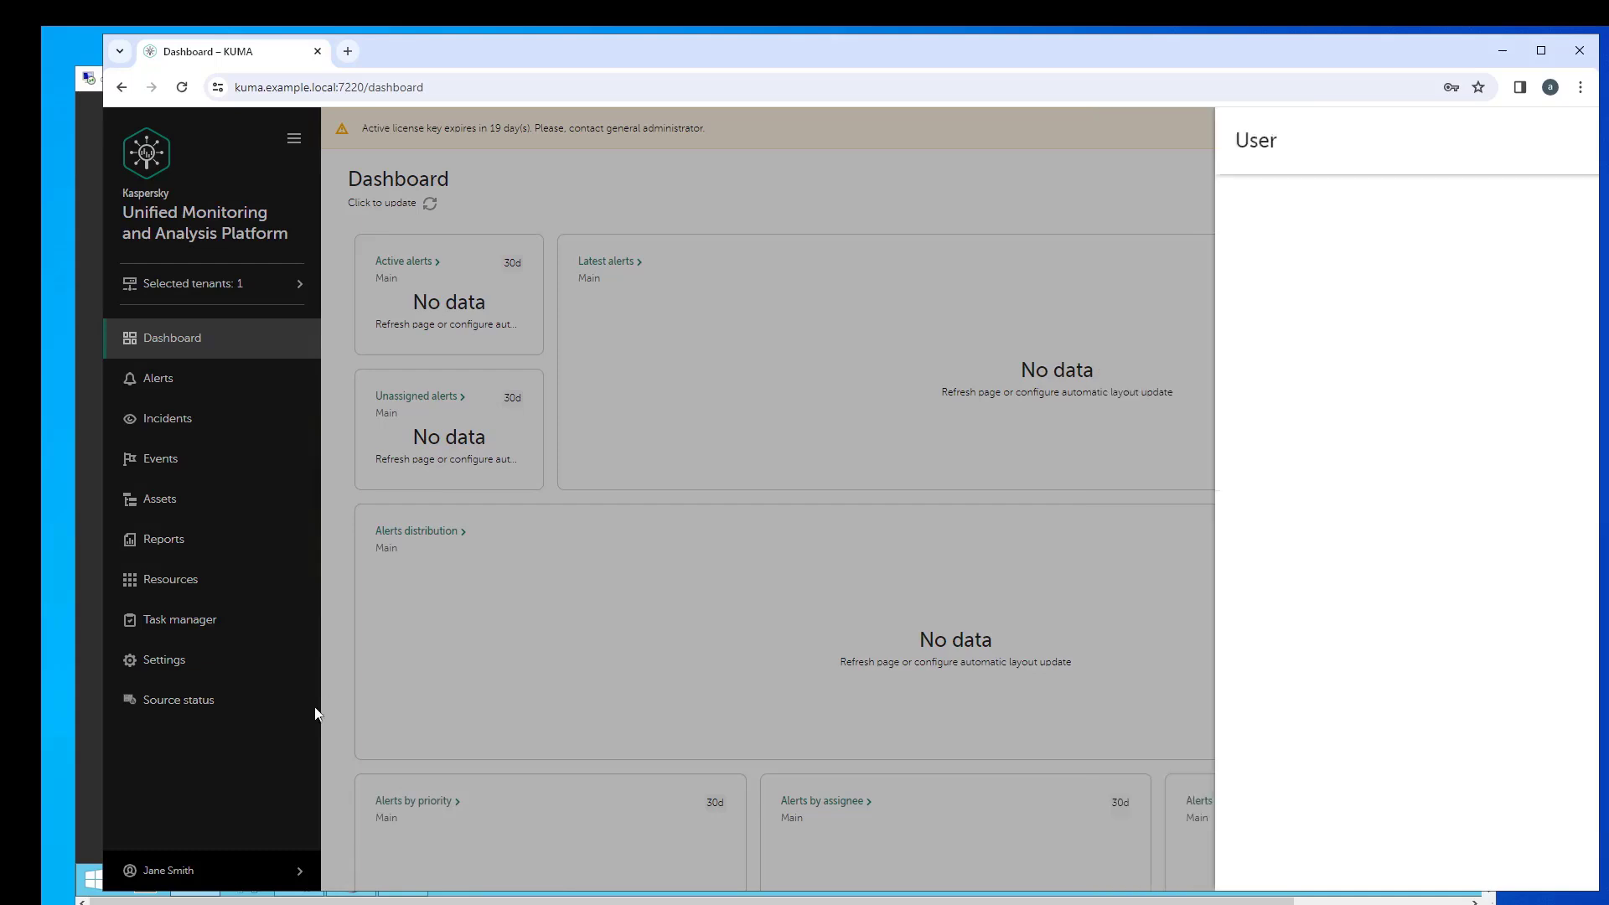
{"action": "left_click", "coordinate": [306, 659]}
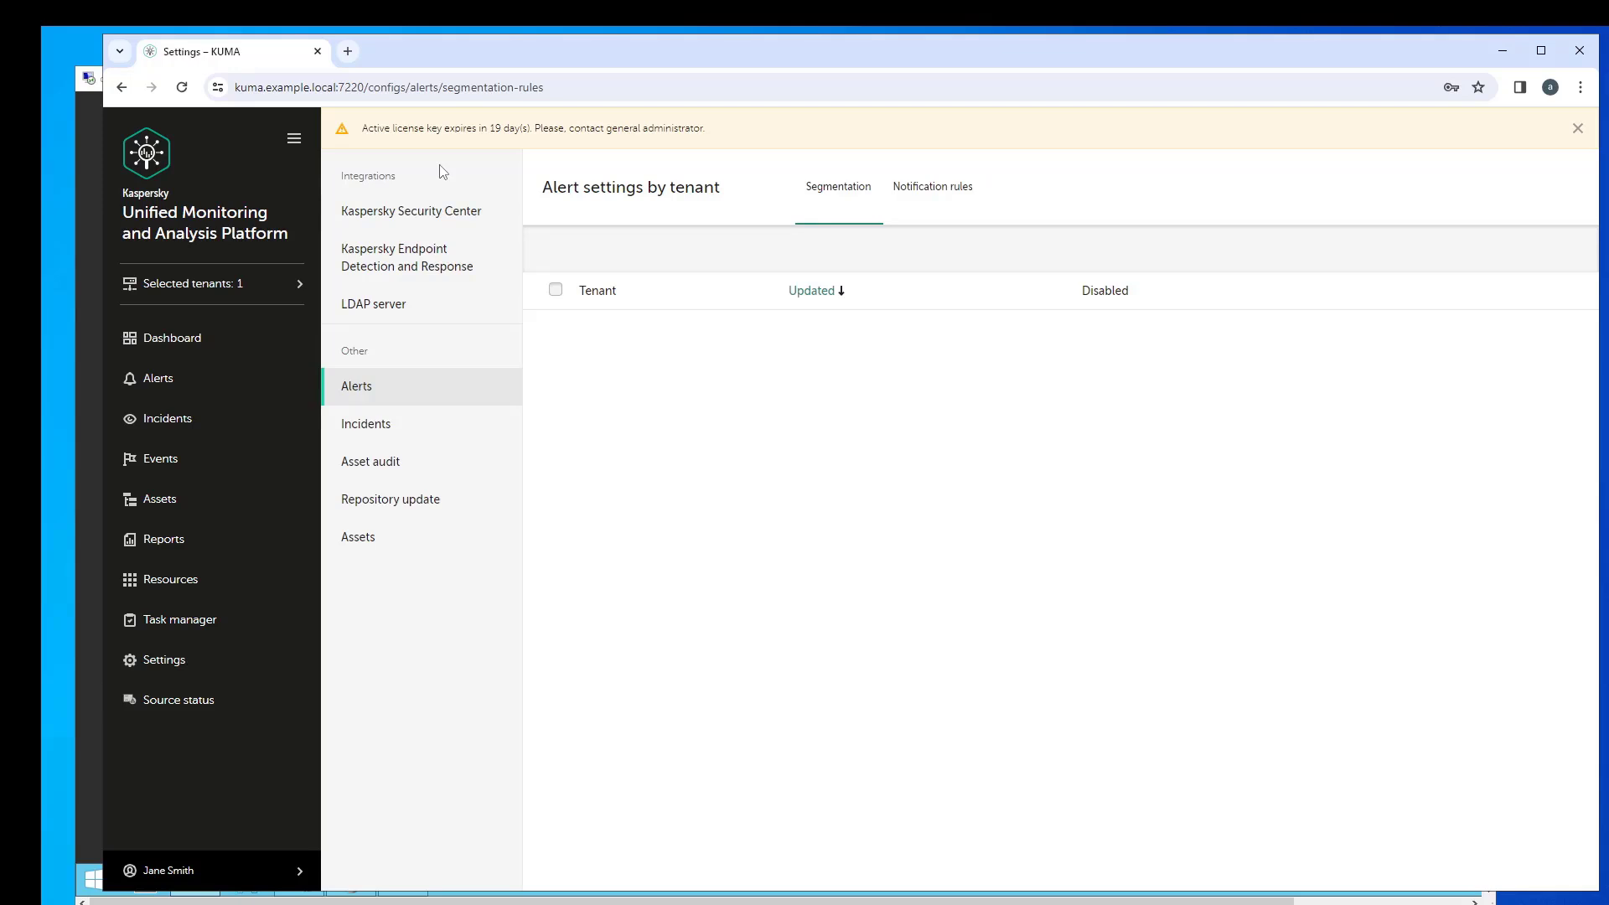
{"action": "left_click", "coordinate": [181, 872]}
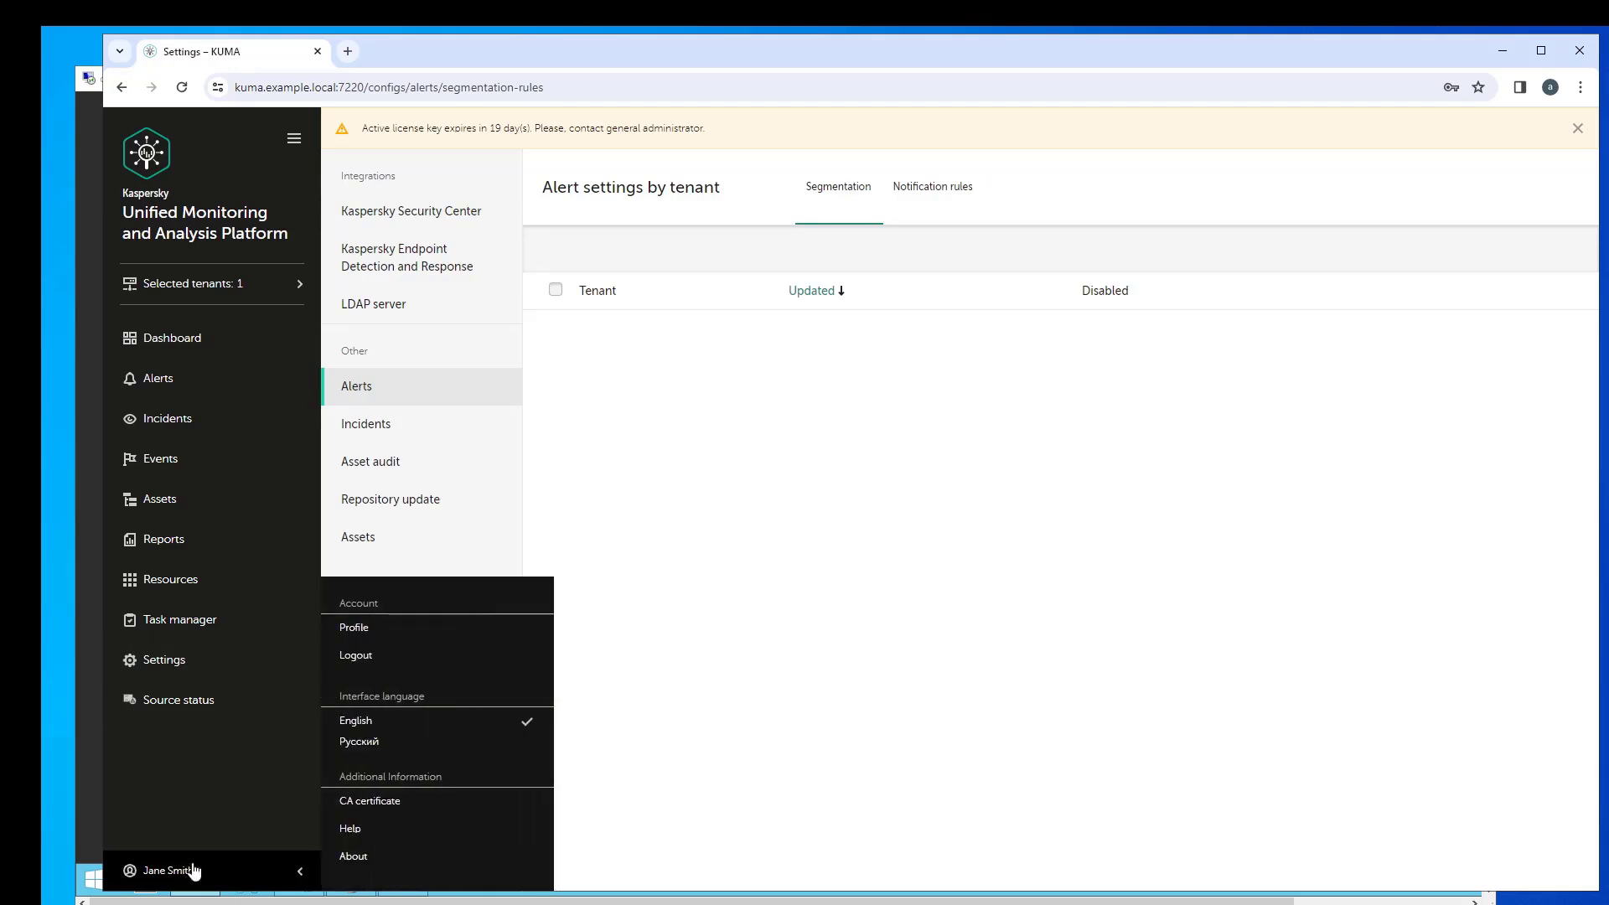
- Log out of the analyst account and sign in with the domain general administrator's login and password
{"action": "left_click", "coordinate": [360, 659]}
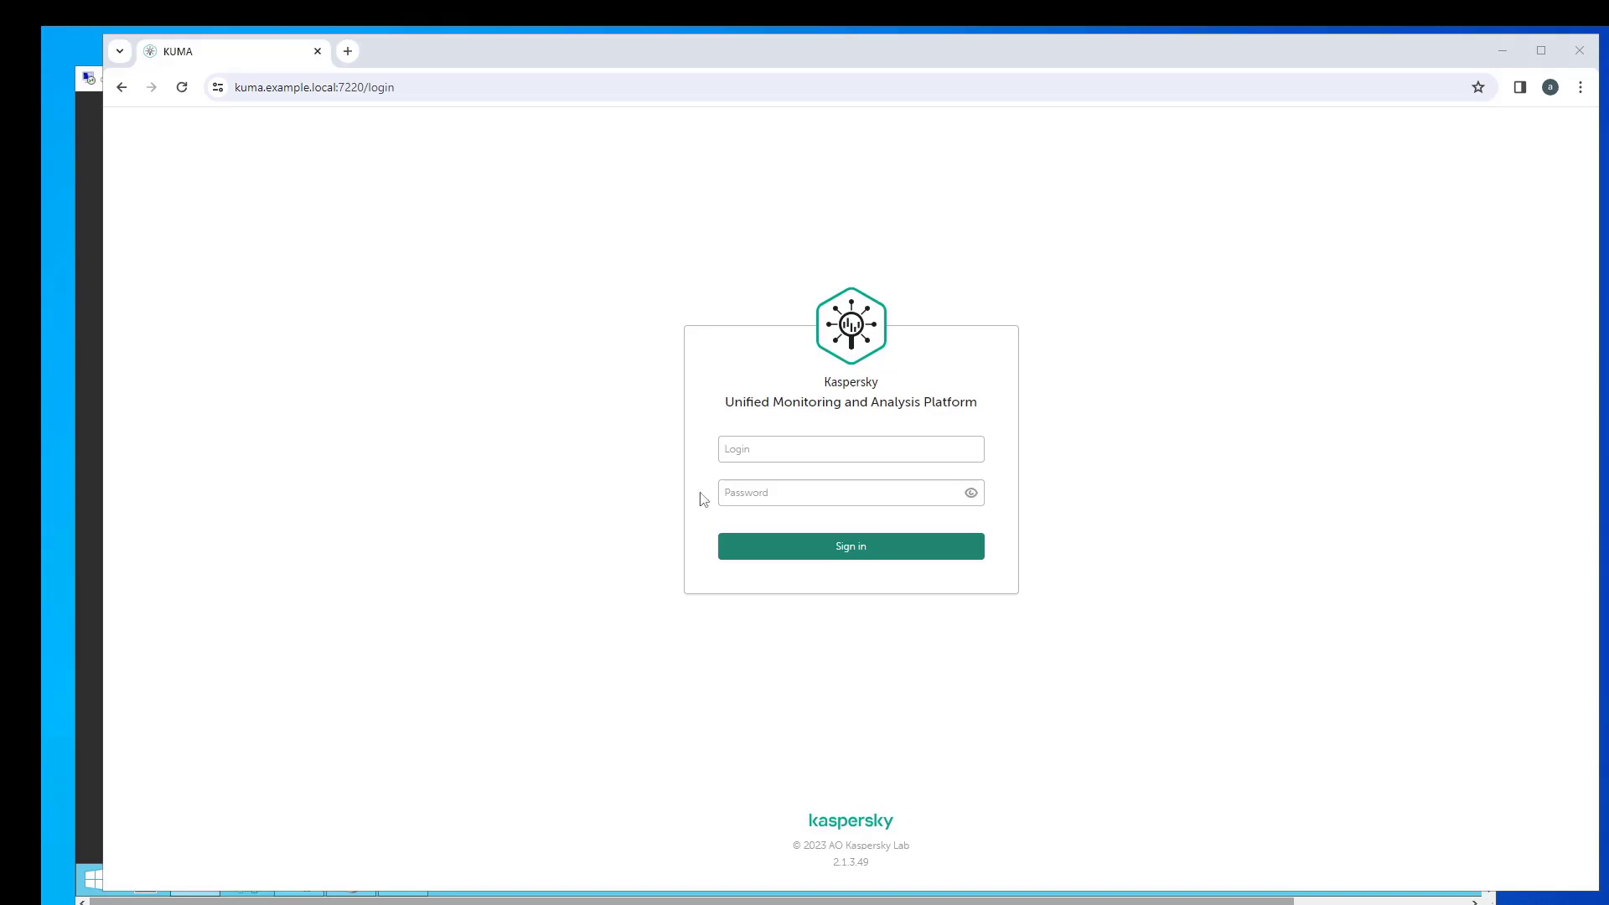
{"action": "left_click", "coordinate": [743, 450]}
{"action": "type", "text": "demo@example.local"}
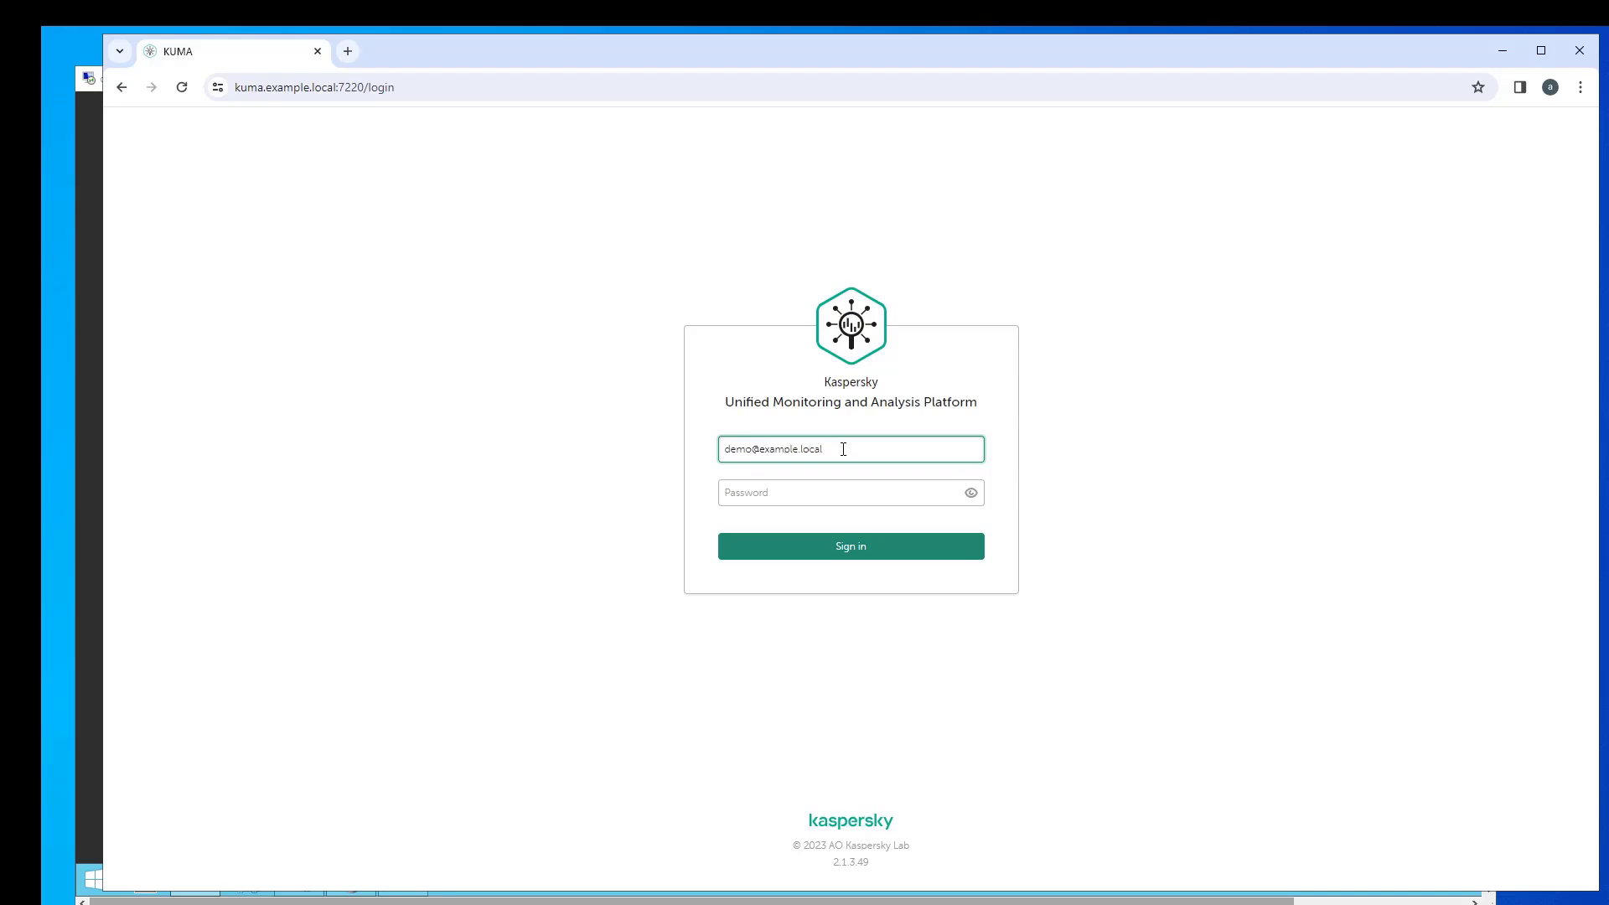
{"action": "left_click", "coordinate": [766, 492]}
{"action": "type", "text": "********"}
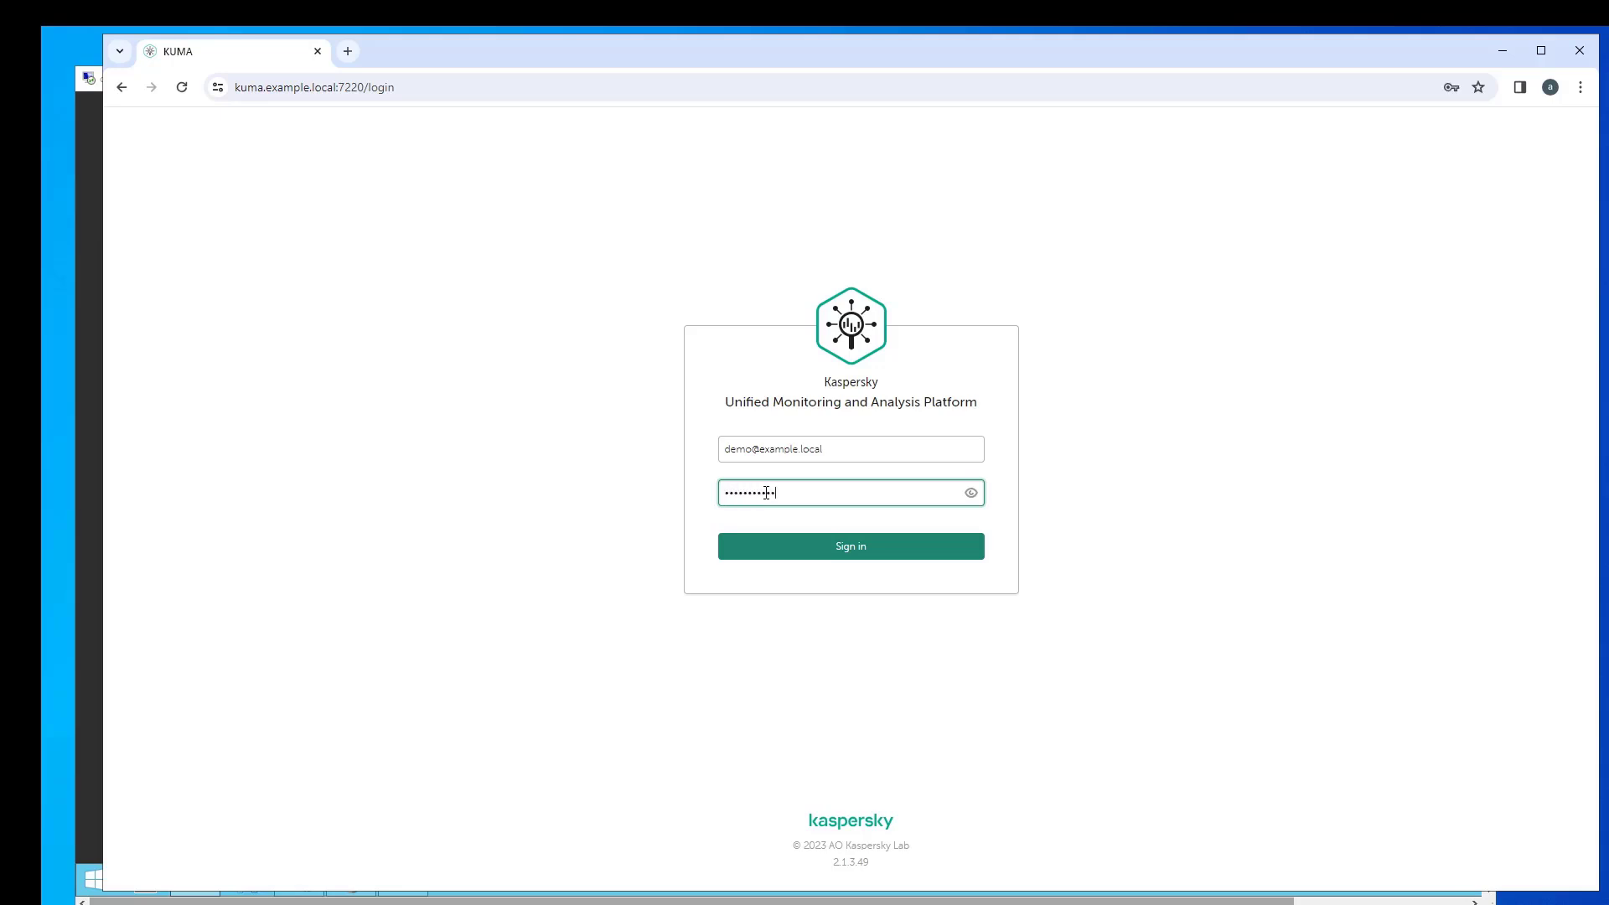
{"action": "left_click", "coordinate": [804, 549]}
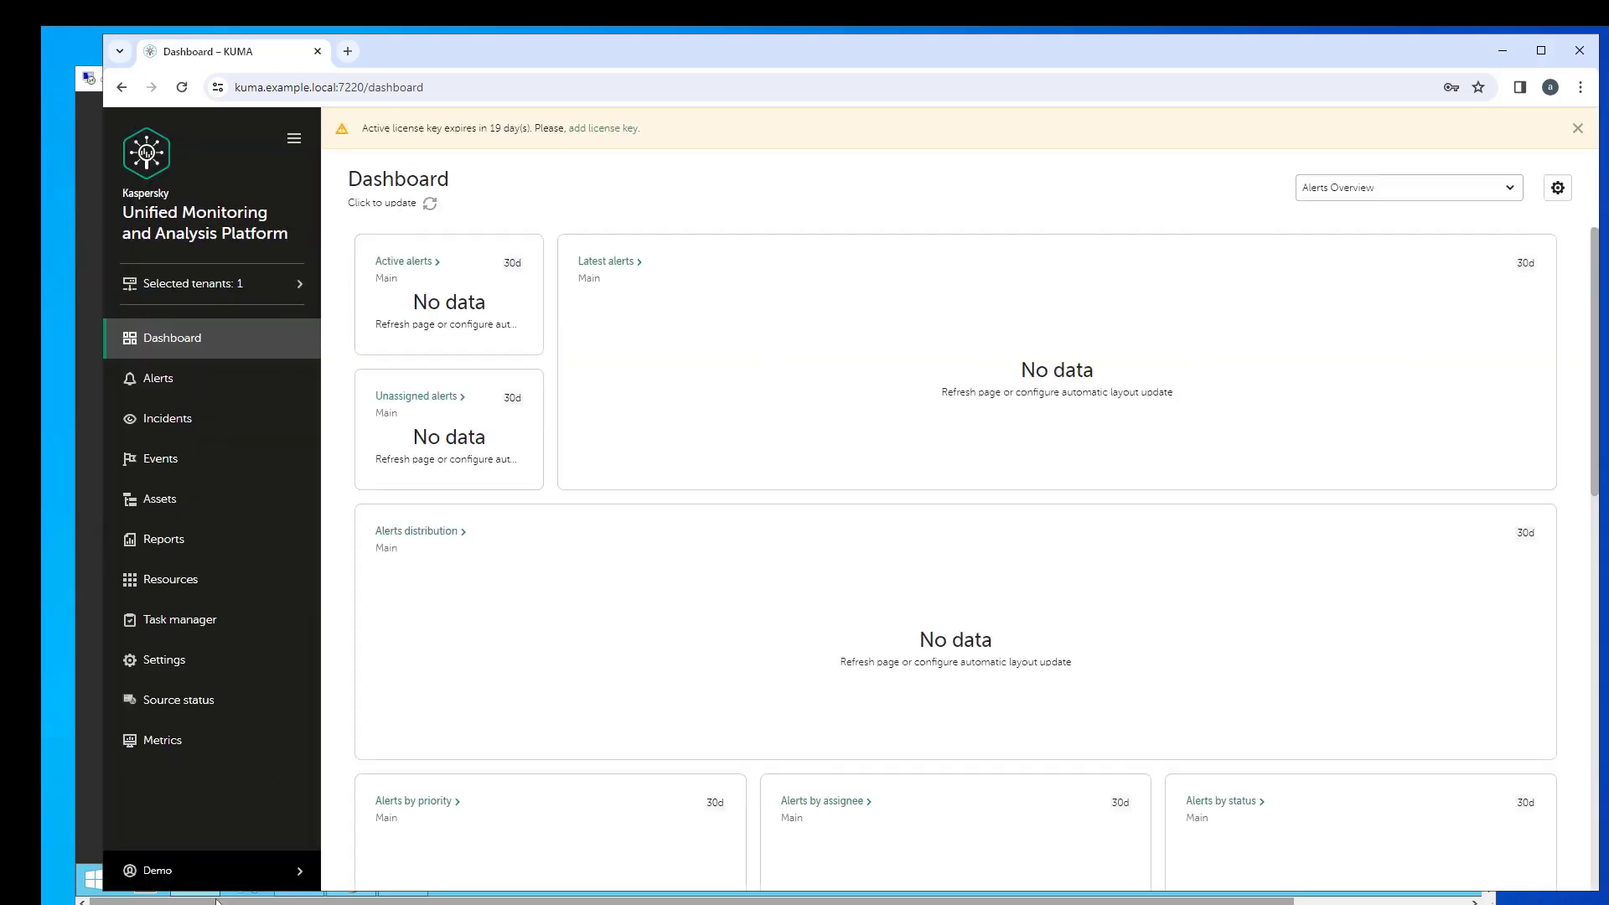
- Check the profile shows the General administrators group, then view the KUMA Users list in Settings
{"action": "left_click", "coordinate": [214, 878]}
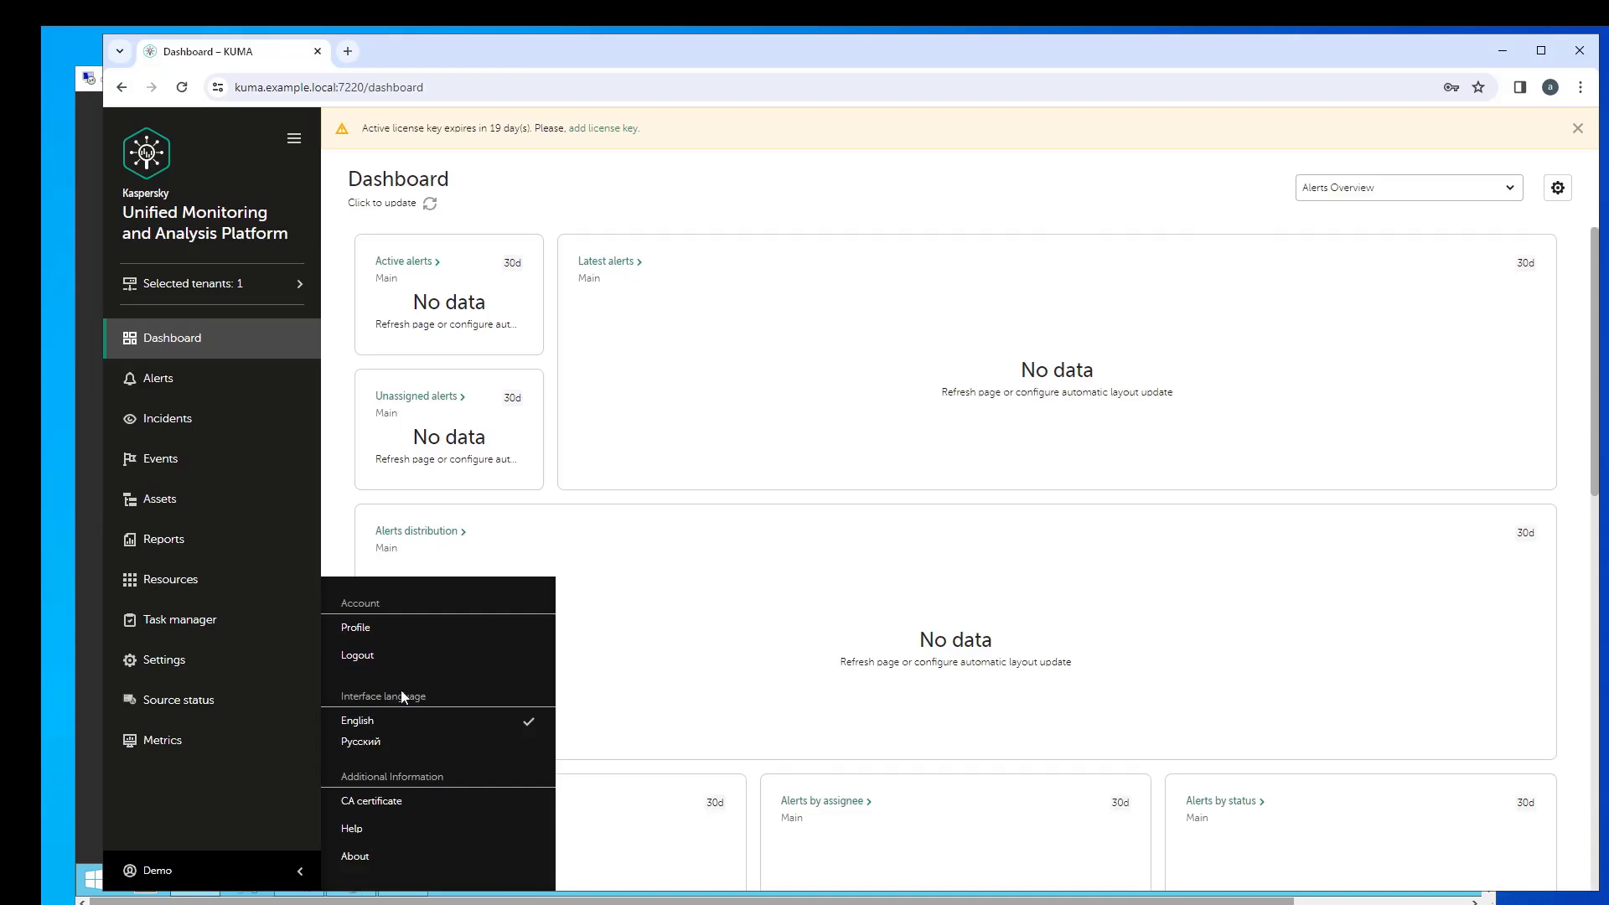
{"action": "left_click", "coordinate": [356, 628]}
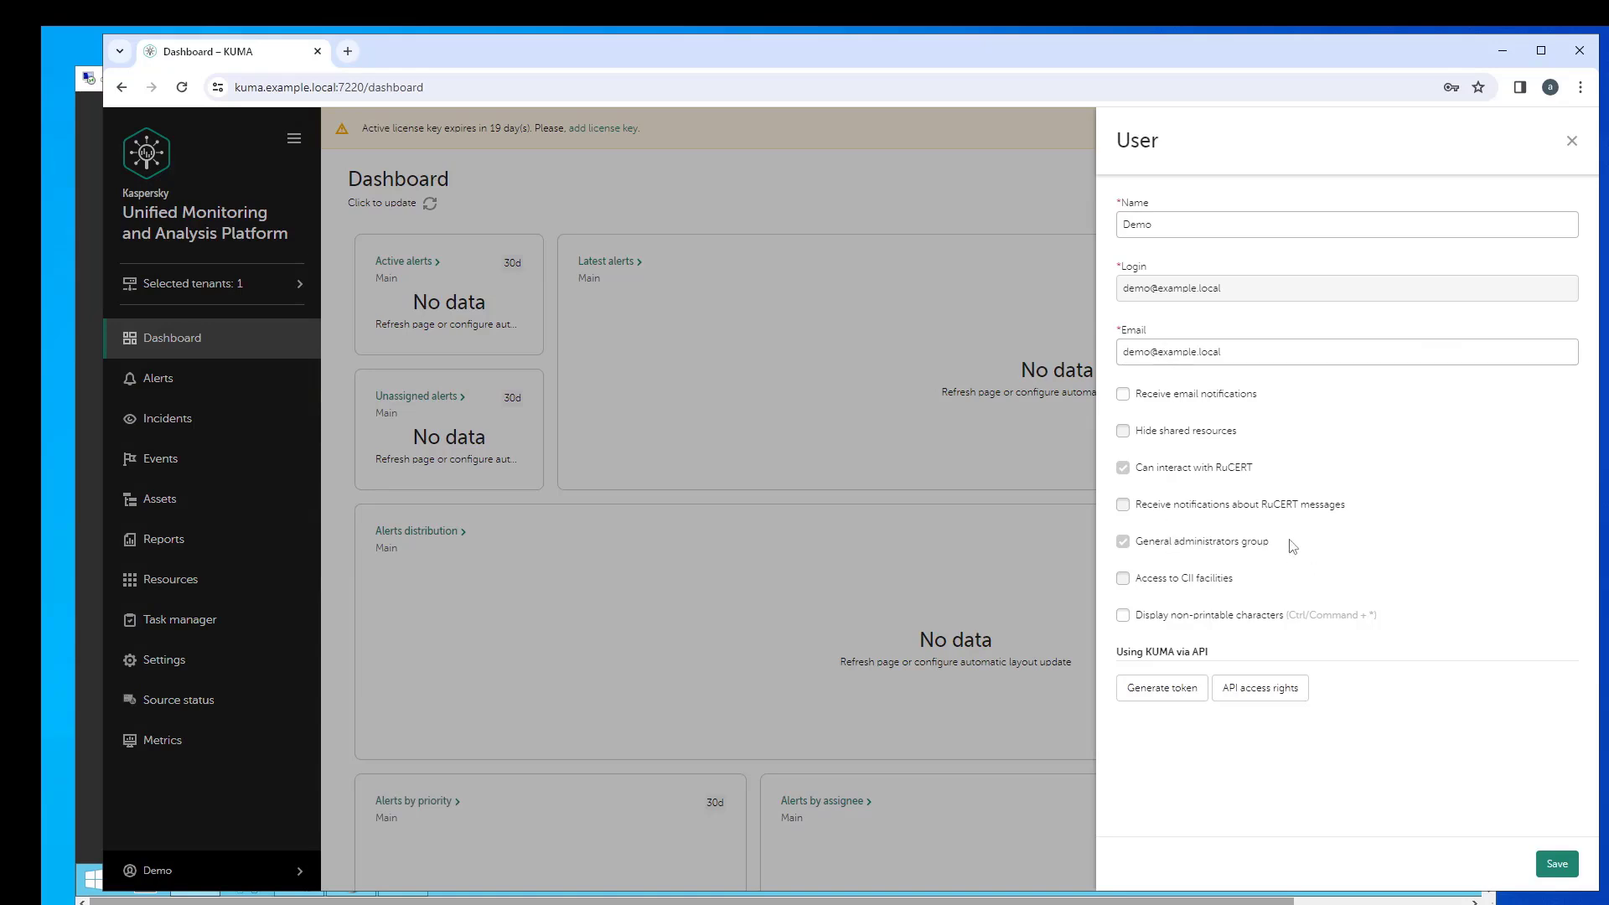
{"action": "left_click", "coordinate": [327, 679]}
{"action": "left_click", "coordinate": [172, 664]}
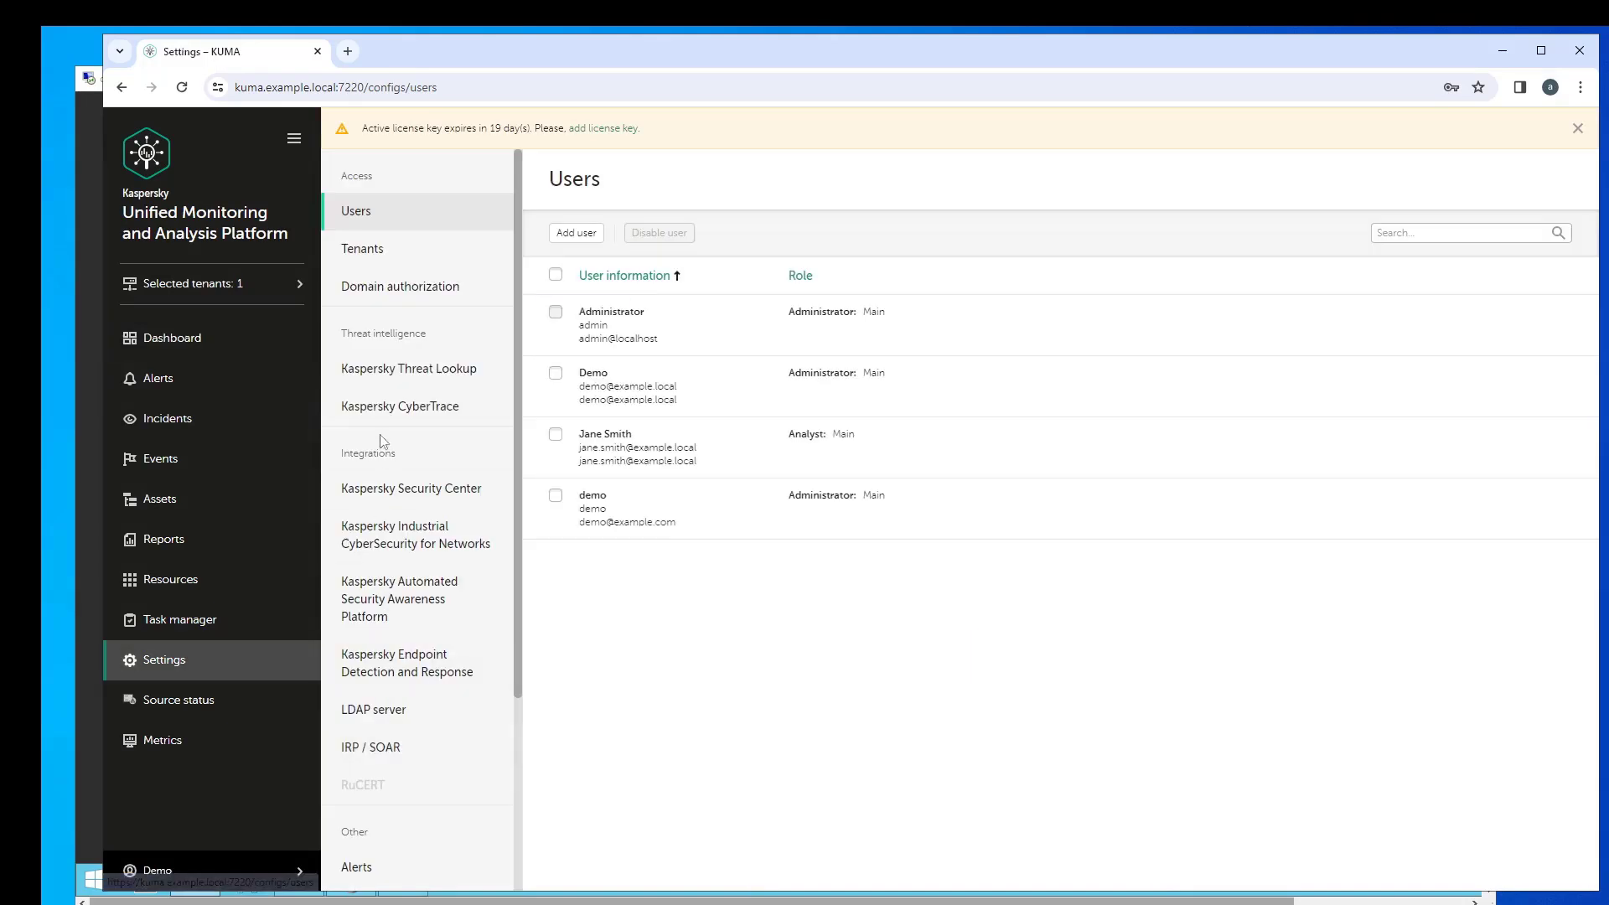